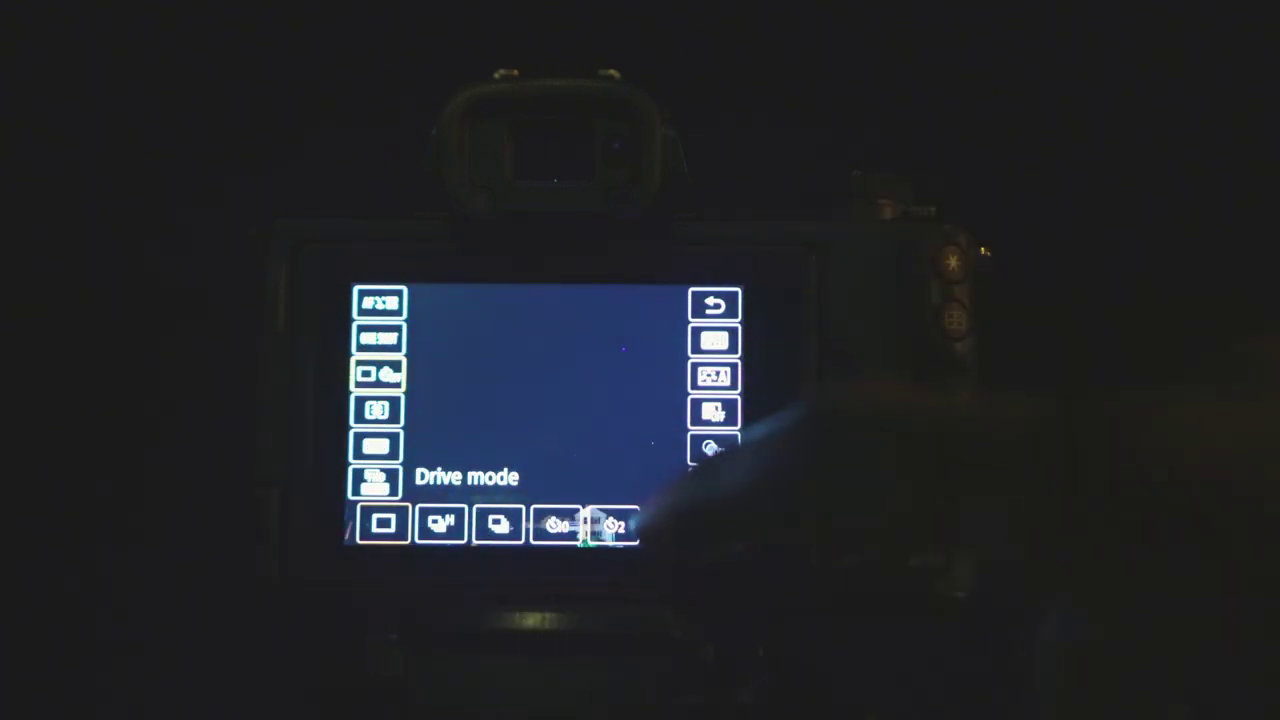
Set the camera drive mode to Self-timer:Continuous with the shot count at 10.
left_click(670, 525)
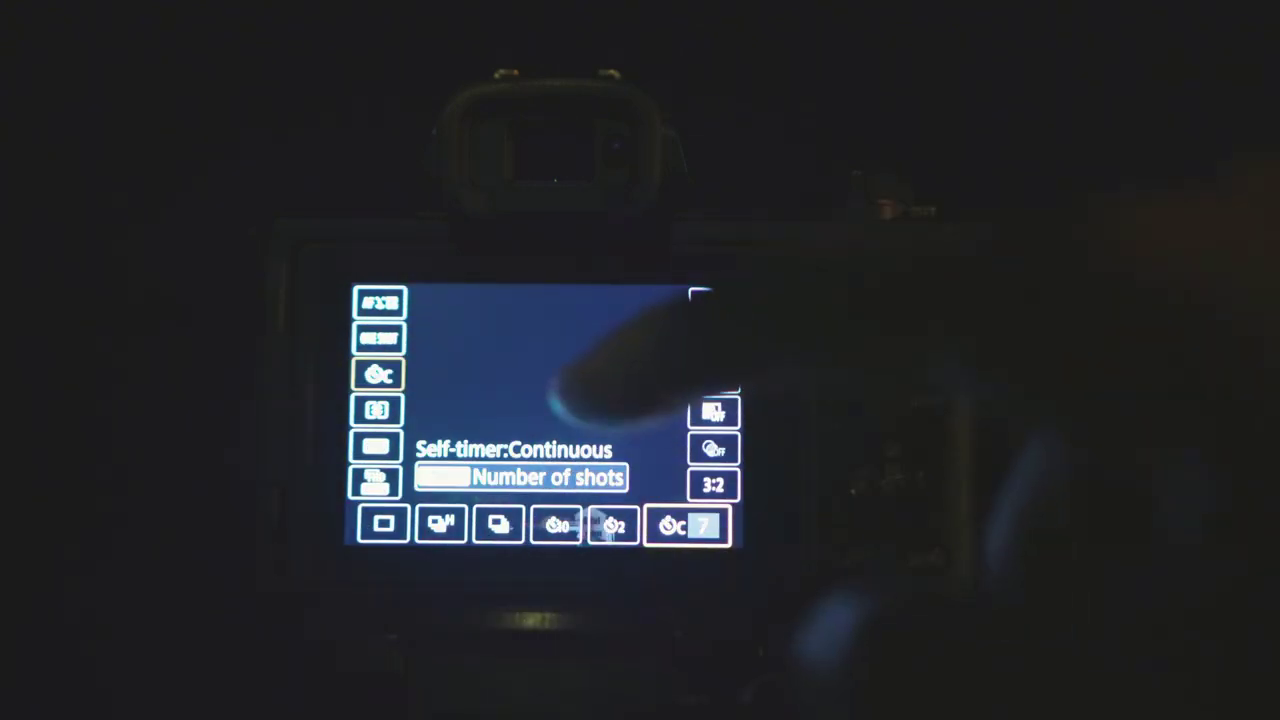
left_click(470, 477)
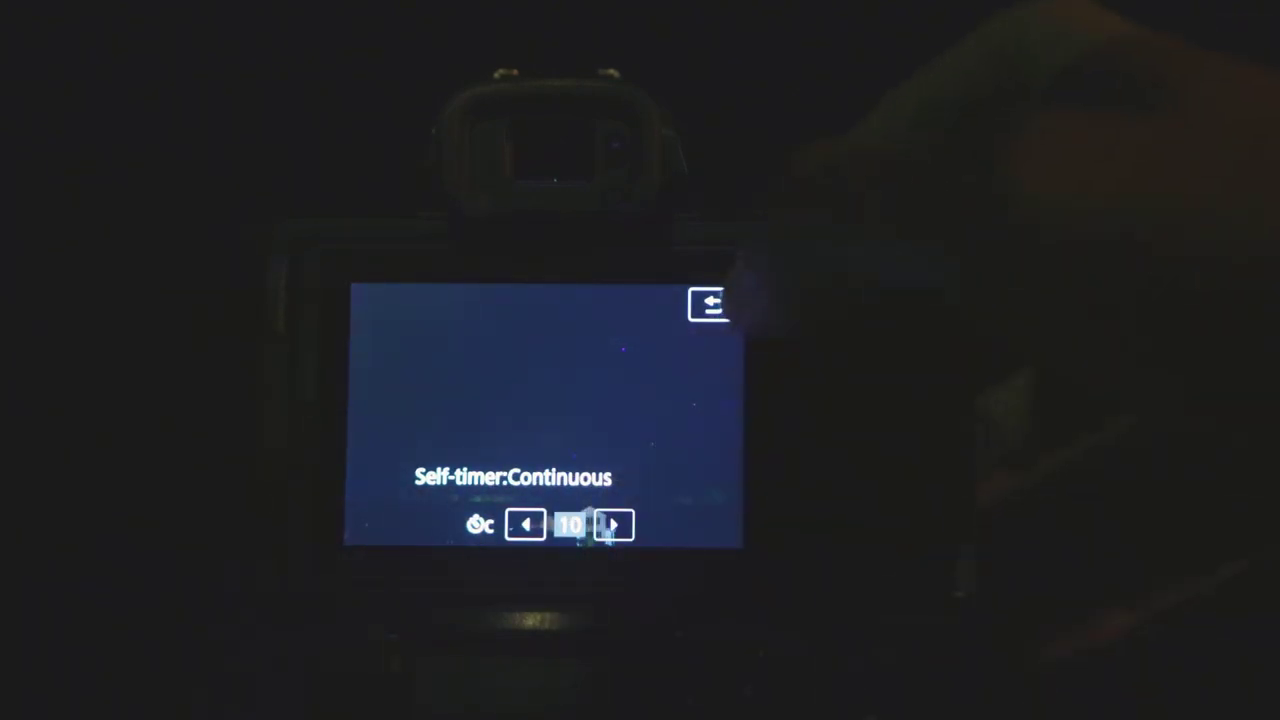
left_click(712, 303)
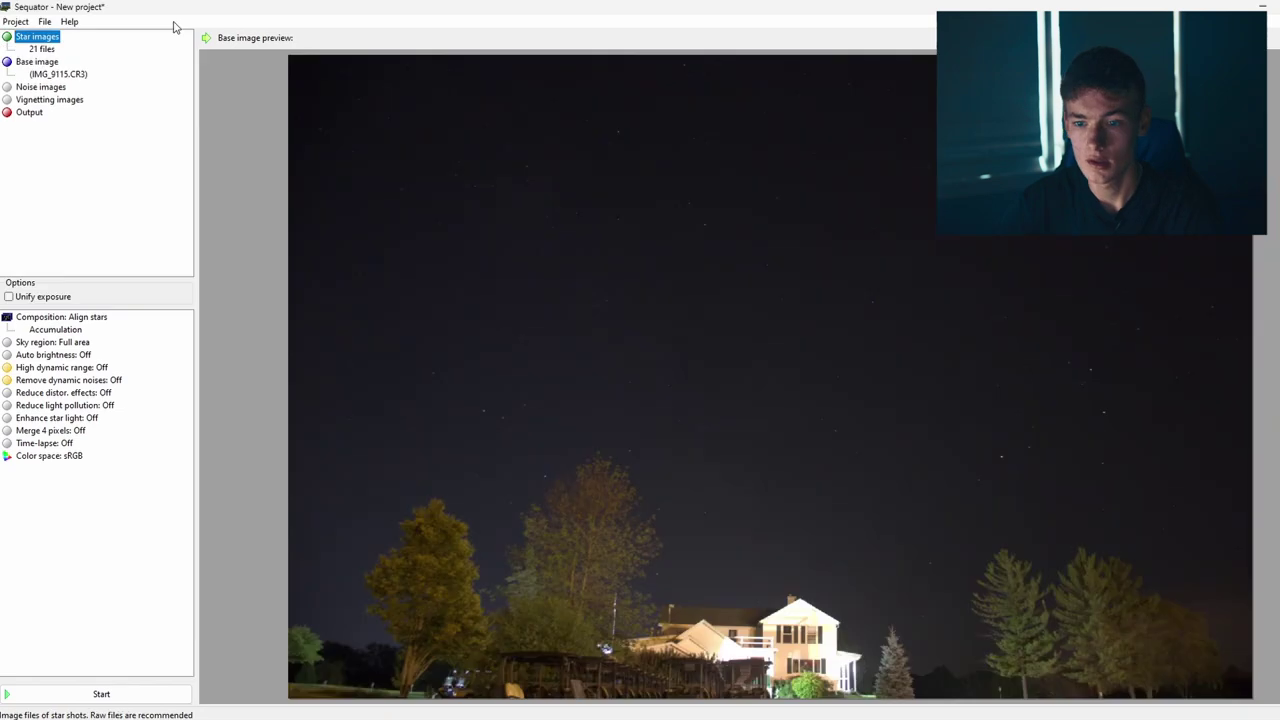
key("Down")
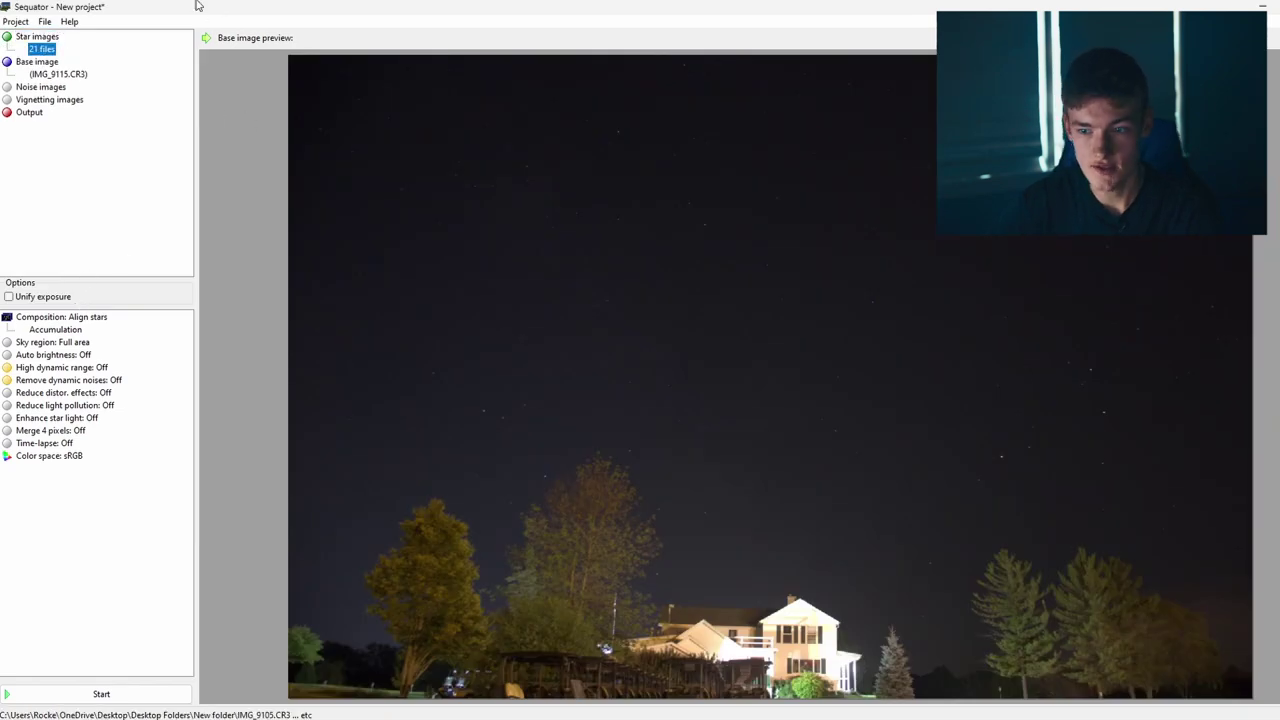
Set the stacked output file to 'Milky Way 1' as a TIFF.
left_click(28, 114)
type("Milky")
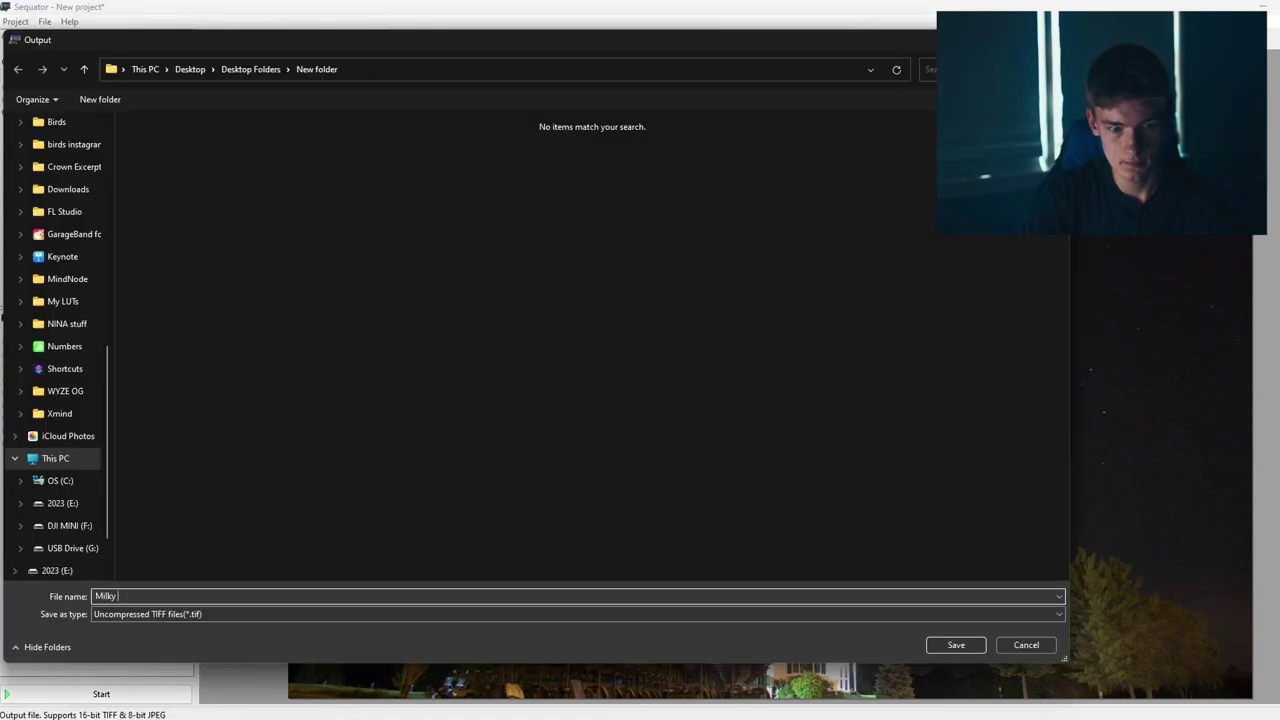
type(" Way 1")
key("Return")
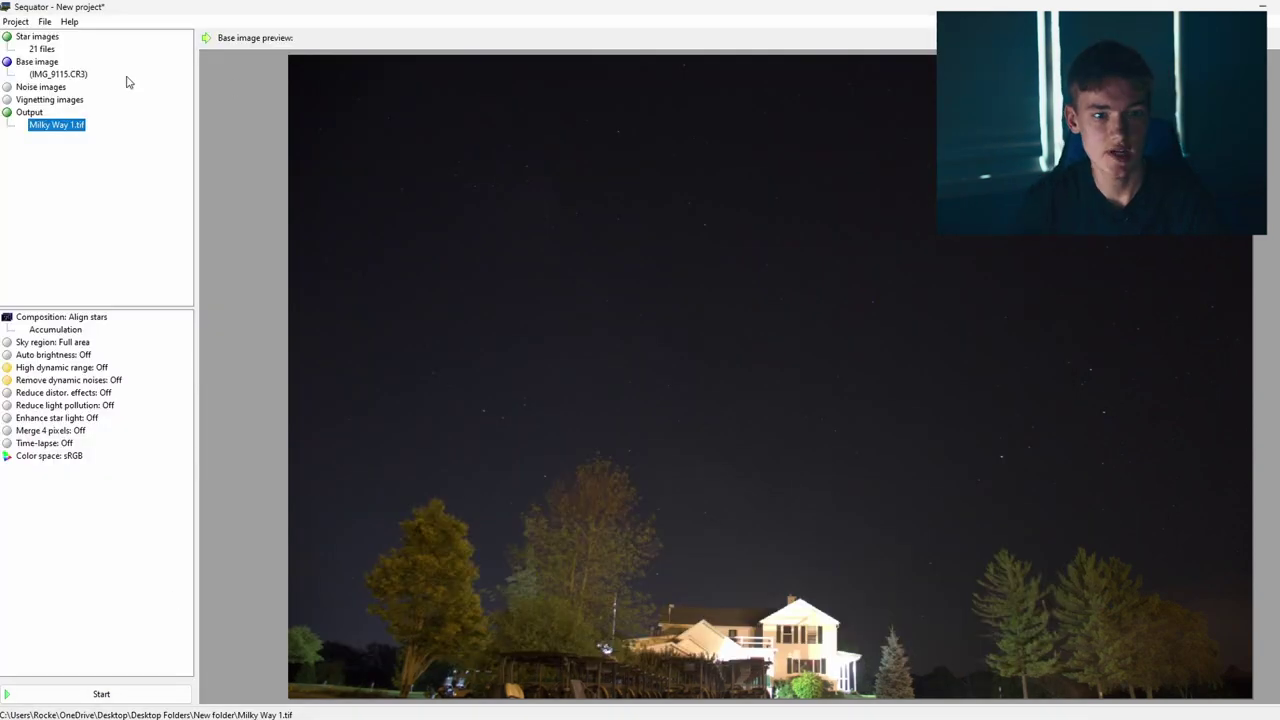
Set composition to Align stars with the Freeze ground option.
left_click(42, 318)
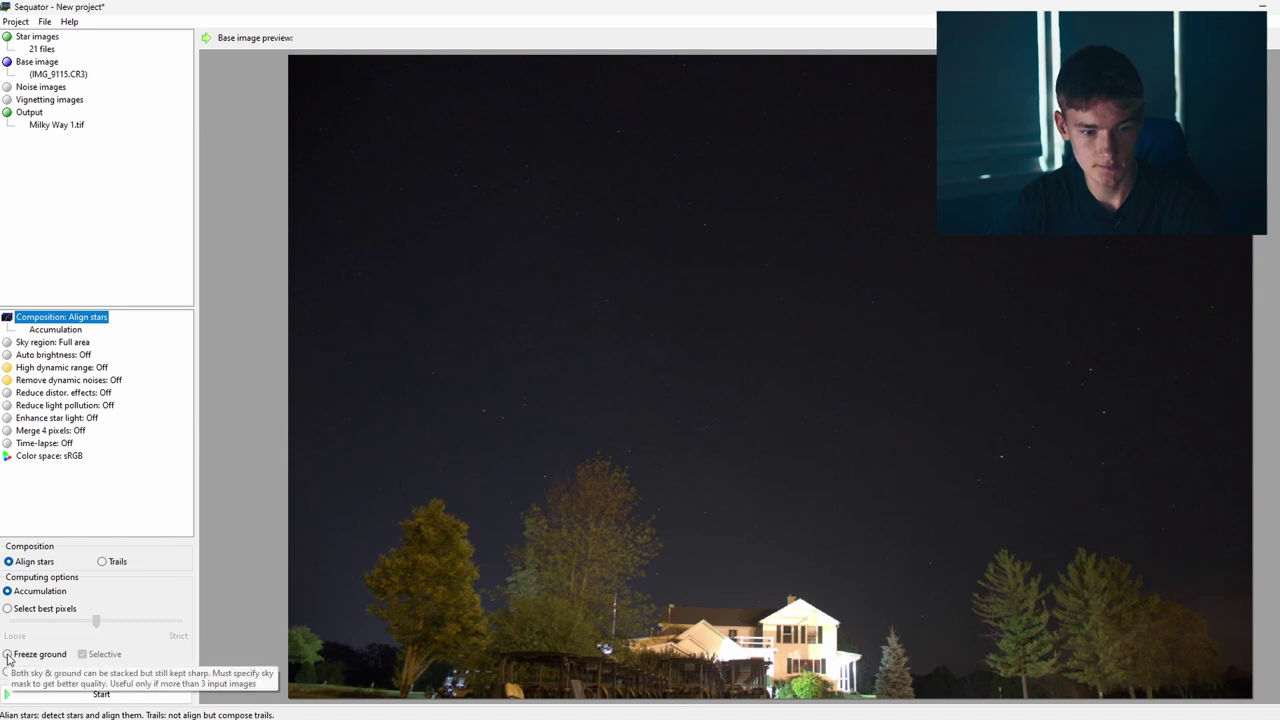
left_click(8, 655)
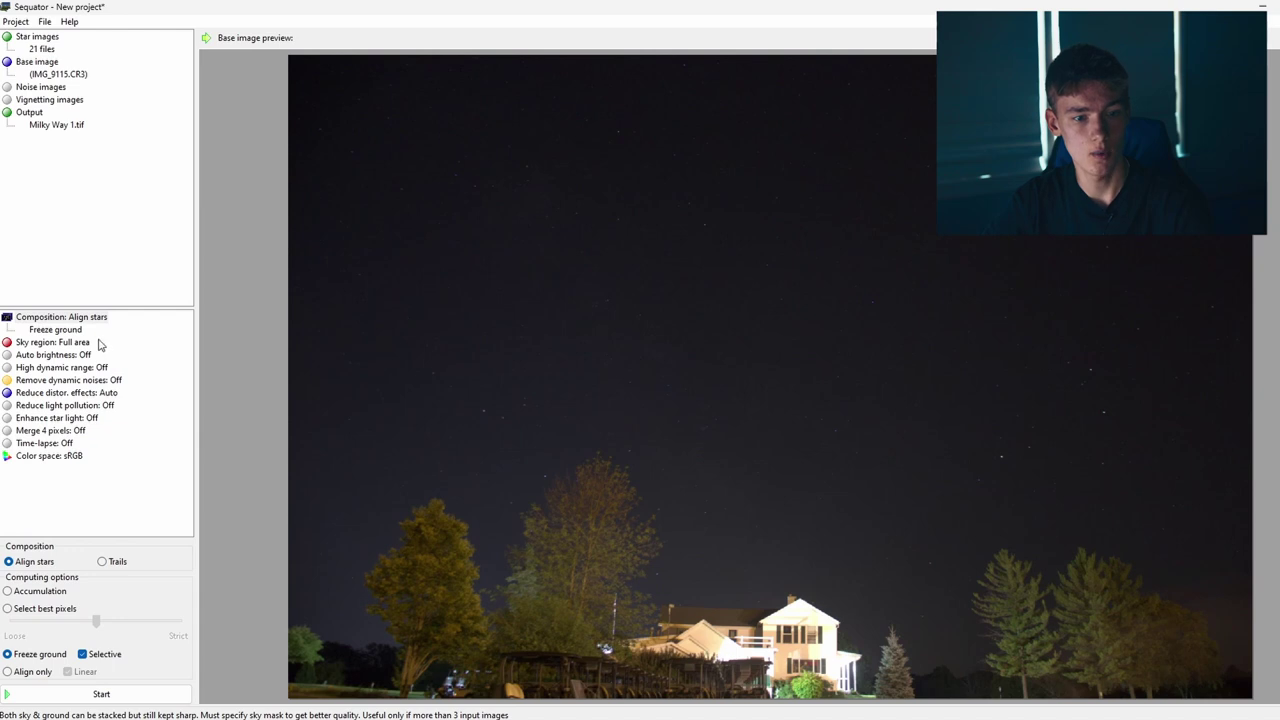
left_click(31, 346)
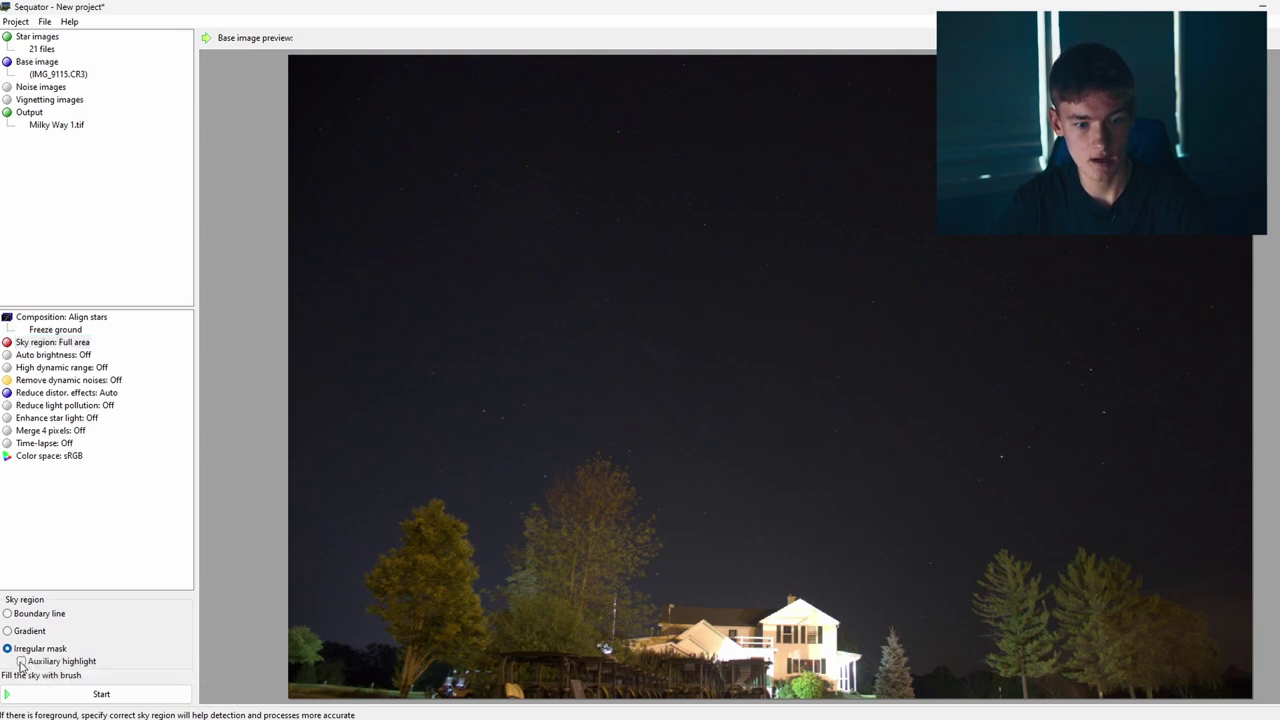
Turn on Auxiliary highlight for the irregular sky mask and adjust the brush size.
left_click(21, 661)
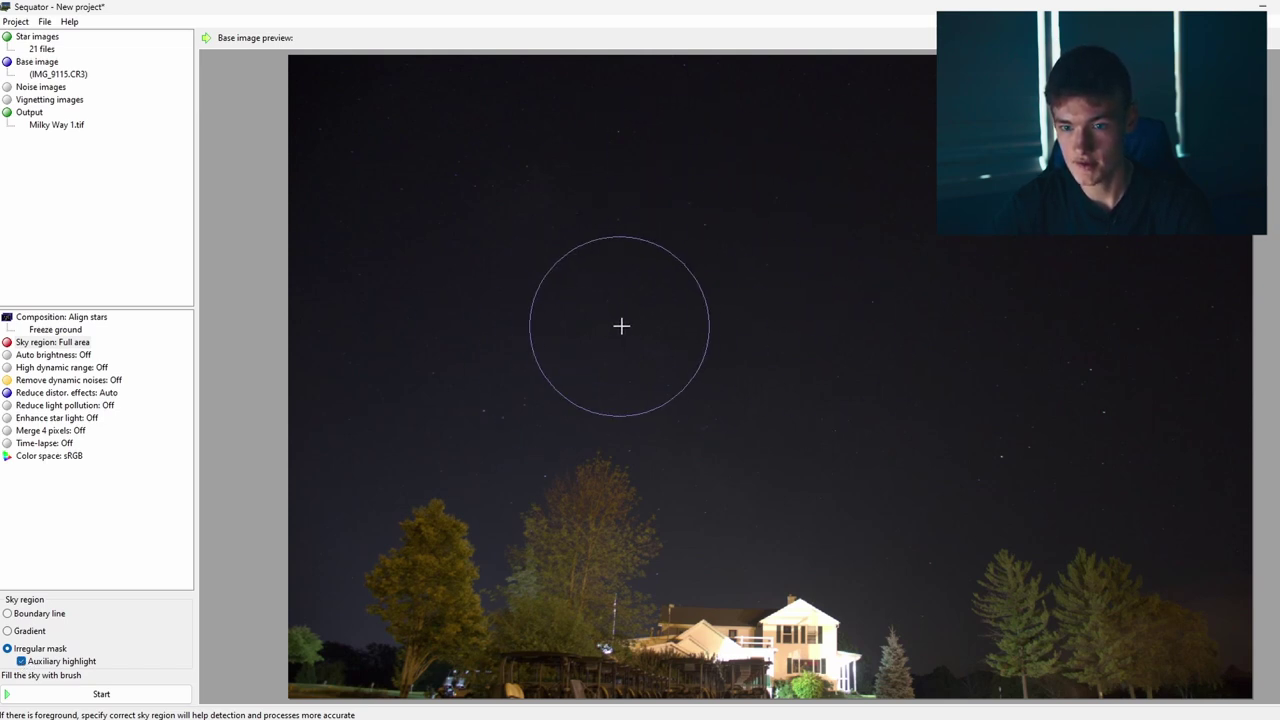
scroll(746, 230, "down", 5)
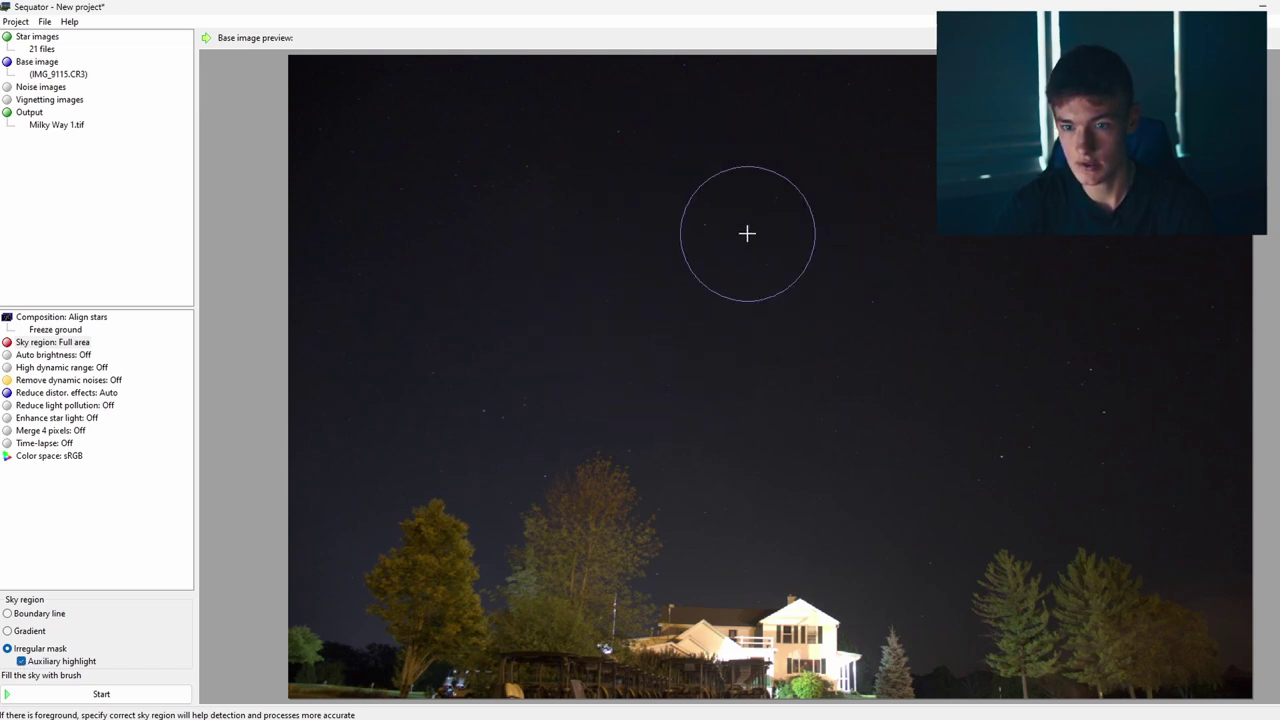
scroll(746, 230, "up", 4)
scroll(745, 231, "down", 2)
scroll(745, 231, "up", 3)
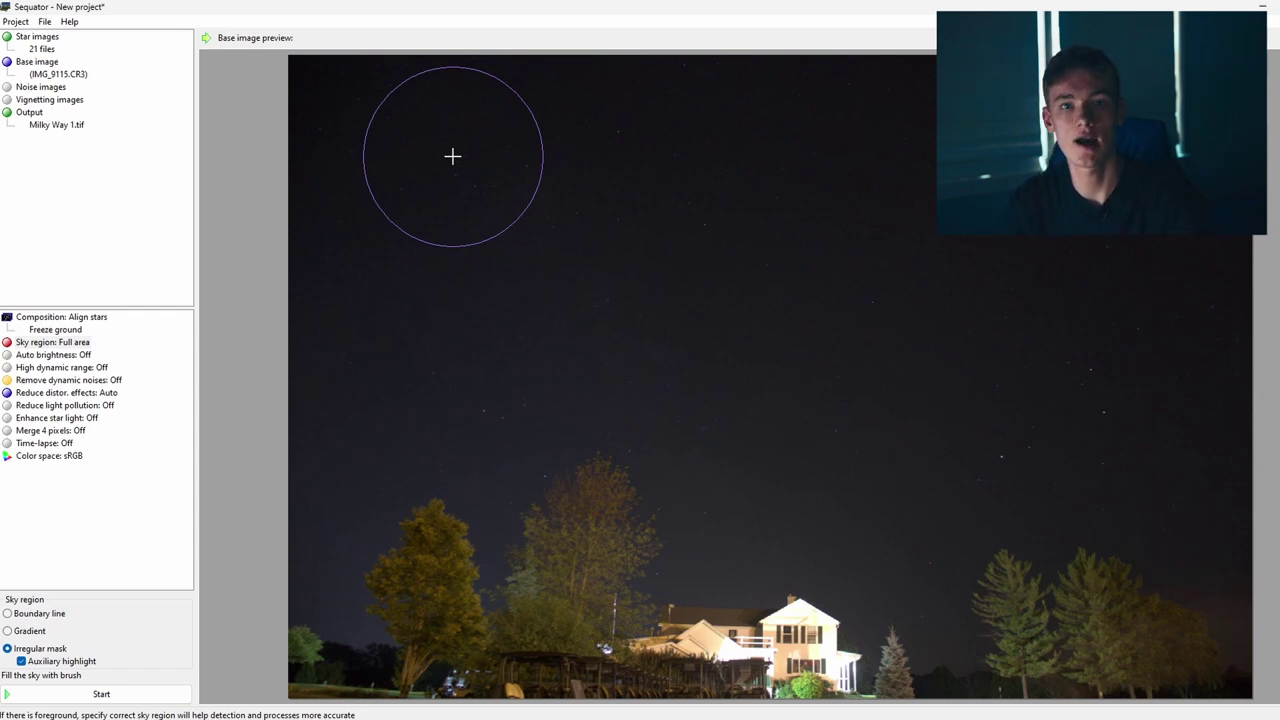
Paint the sky mask, exclude the central and right-hand tree tops, and turn Auto brightness on.
mouse_move(294, 114)
left_mouse_down()
mouse_move(769, 118)
mouse_move(1224, 231)
mouse_move(684, 203)
mouse_move(300, 211)
mouse_move(245, 276)
mouse_move(310, 352)
mouse_move(197, 347)
mouse_move(254, 388)
mouse_move(254, 491)
mouse_move(305, 385)
mouse_move(458, 261)
mouse_move(632, 247)
mouse_move(1121, 310)
mouse_move(1242, 382)
mouse_move(1260, 524)
mouse_move(1206, 456)
mouse_move(1030, 392)
mouse_move(451, 354)
mouse_move(342, 420)
mouse_move(270, 516)
mouse_move(305, 436)
mouse_move(386, 392)
mouse_move(473, 393)
mouse_move(571, 336)
mouse_move(693, 380)
mouse_move(788, 462)
mouse_move(1009, 439)
mouse_move(1149, 462)
mouse_move(1275, 511)
mouse_move(1194, 459)
mouse_move(965, 403)
mouse_move(882, 461)
mouse_move(870, 491)
mouse_move(810, 485)
mouse_move(750, 454)
mouse_move(606, 428)
mouse_move(317, 337)
left_mouse_up()
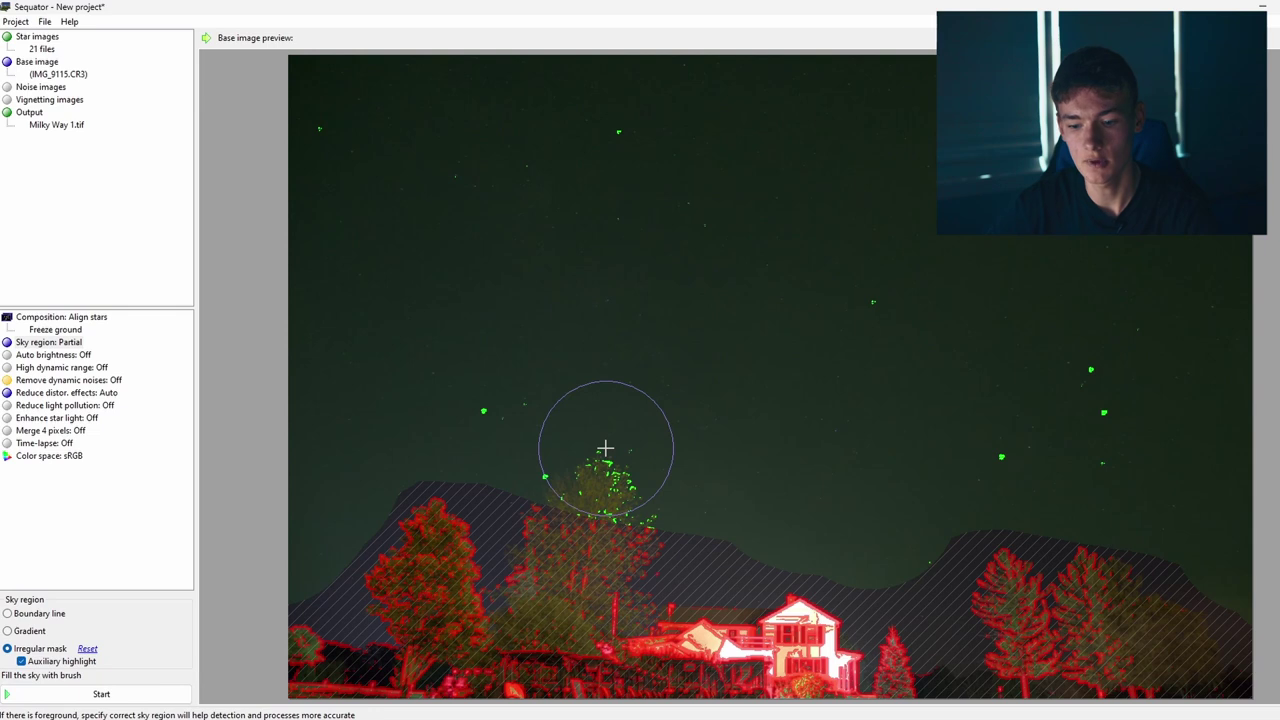
mouse_move(595, 500)
left_mouse_down()
mouse_move(545, 543)
mouse_move(567, 579)
mouse_move(555, 536)
mouse_move(587, 506)
mouse_move(611, 516)
mouse_move(615, 531)
mouse_move(597, 543)
mouse_move(526, 536)
left_mouse_up()
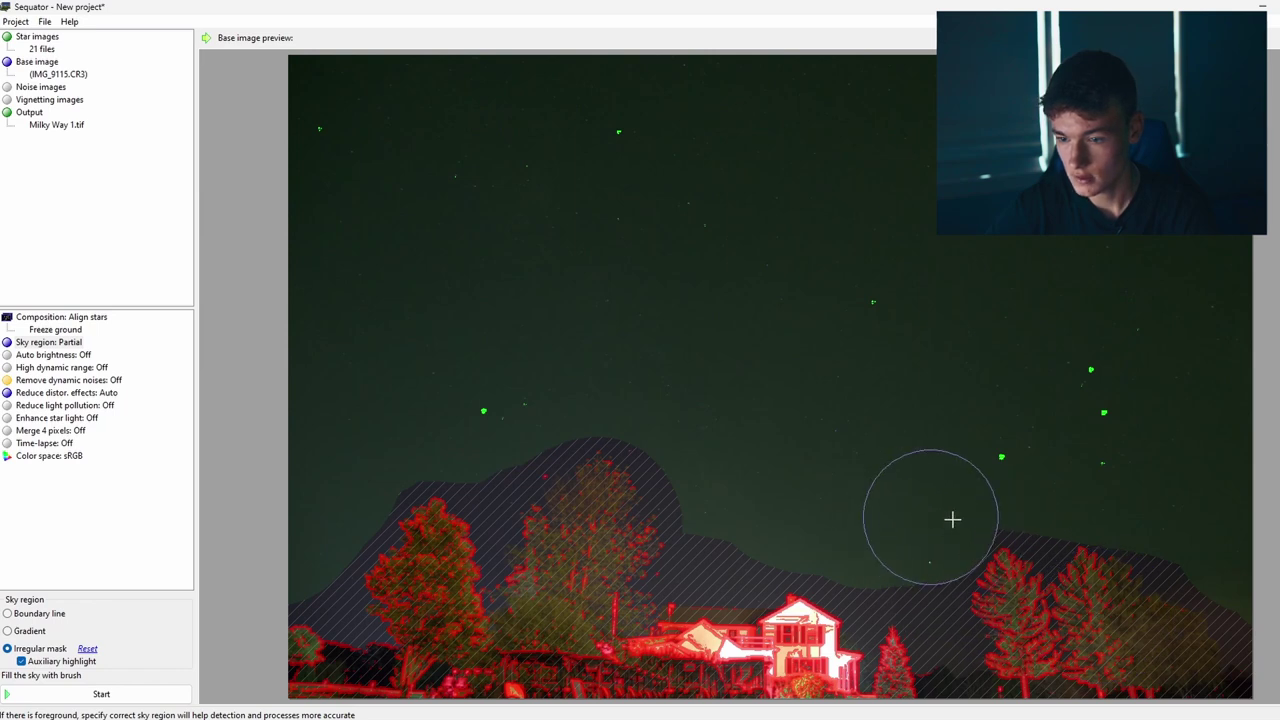
mouse_move(951, 517)
left_mouse_down()
mouse_move(1082, 476)
mouse_move(1194, 557)
left_mouse_up()
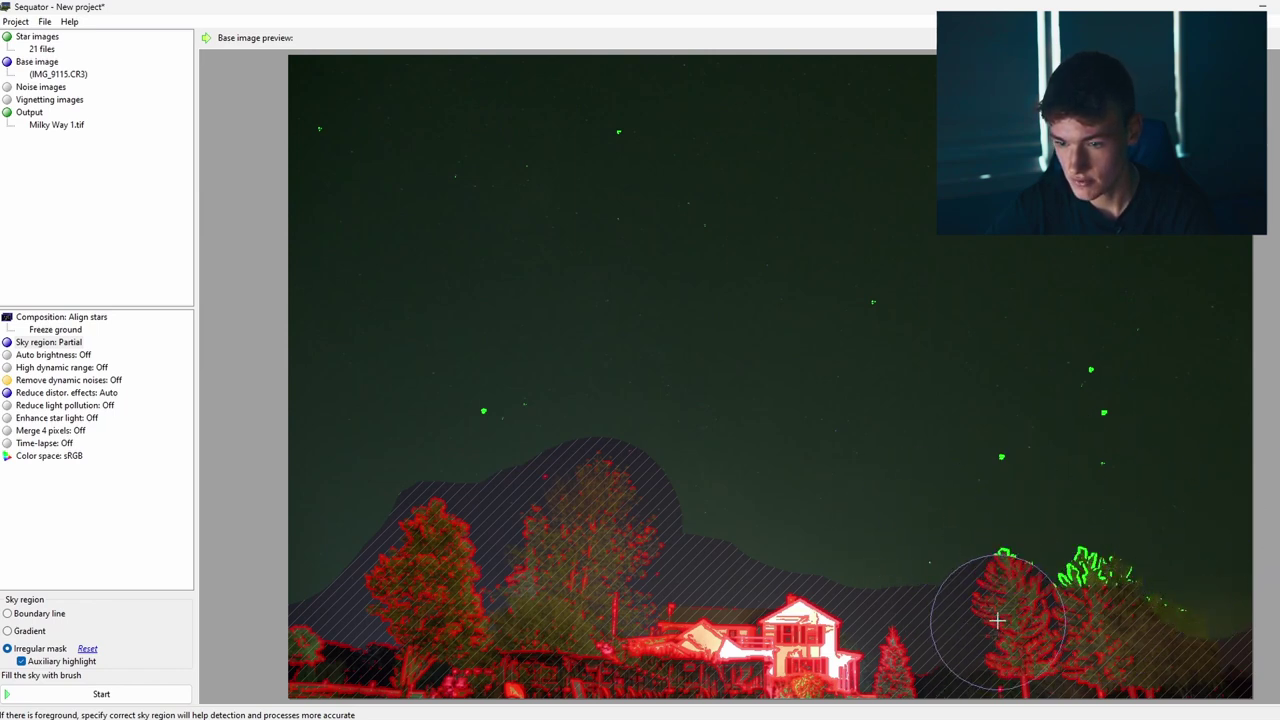
mouse_move(994, 617)
left_mouse_down()
mouse_move(1031, 596)
mouse_move(1108, 602)
mouse_move(1245, 700)
left_mouse_up()
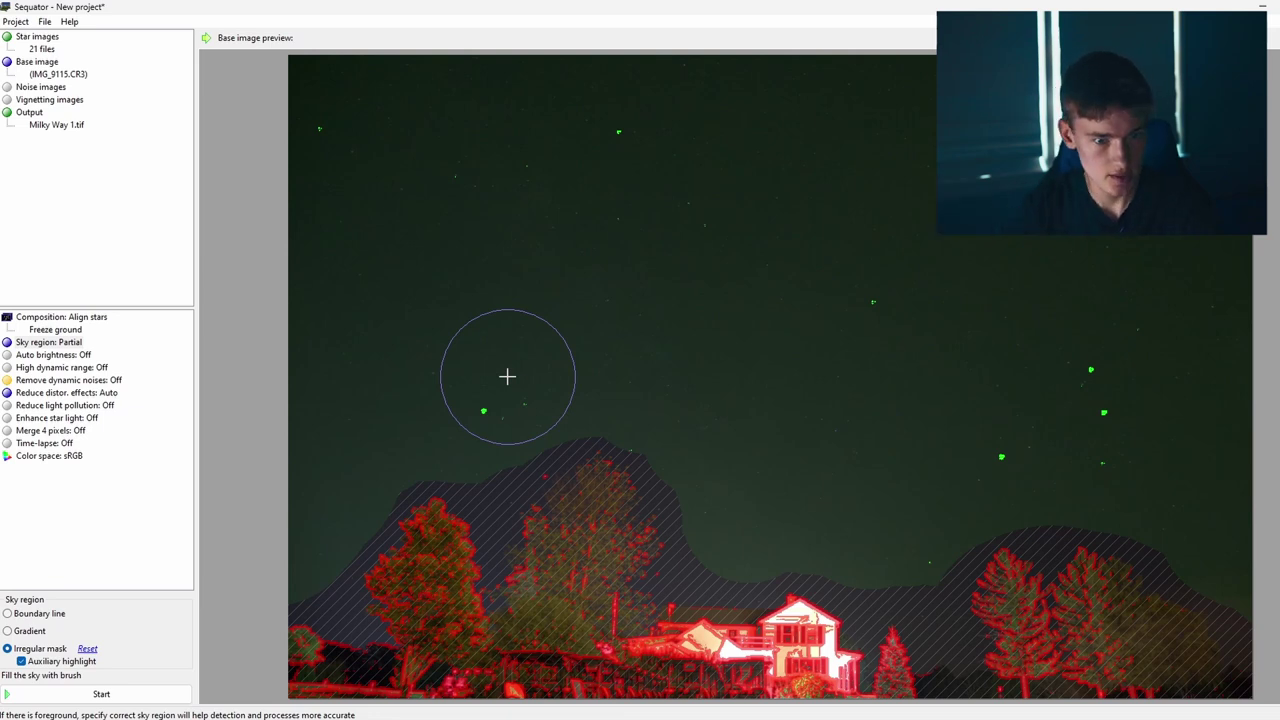
left_click(43, 355)
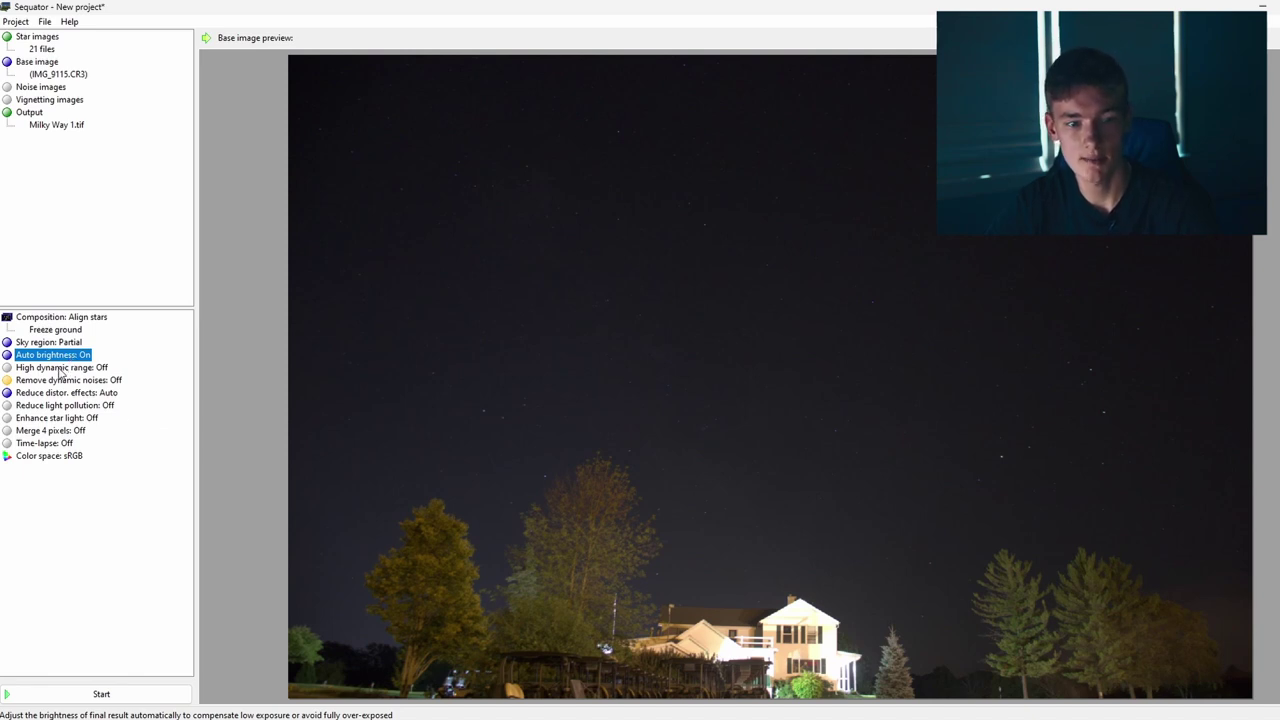
Turn on High dynamic range and Remove dynamic noises.
double_click(60, 368)
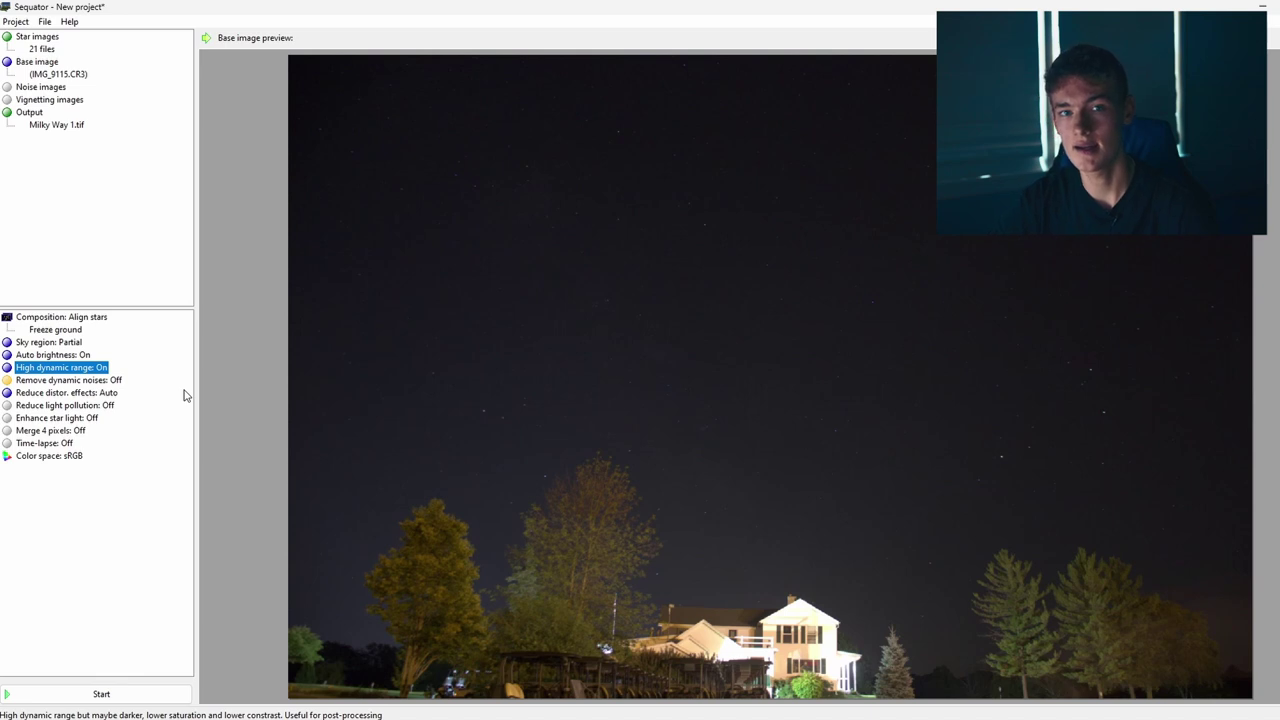
left_click(57, 382)
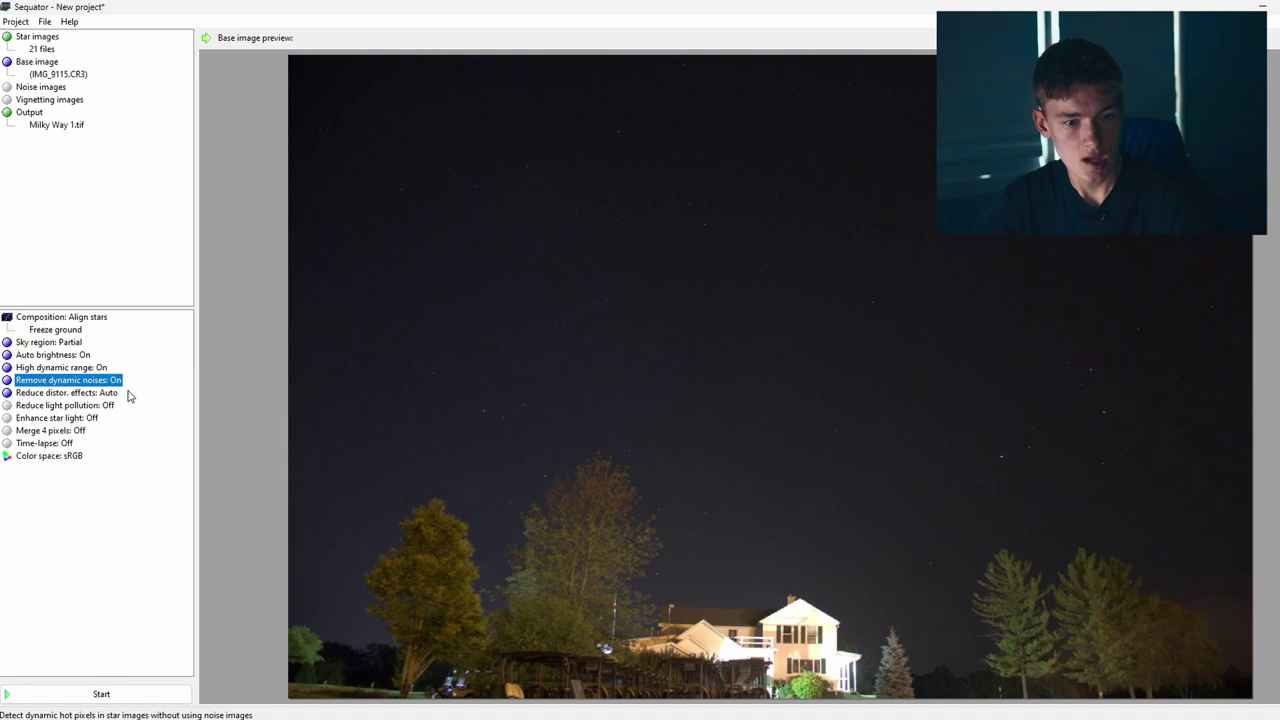
Set distortion-effect reduction to Auto using the Complex mode.
left_click(89, 394)
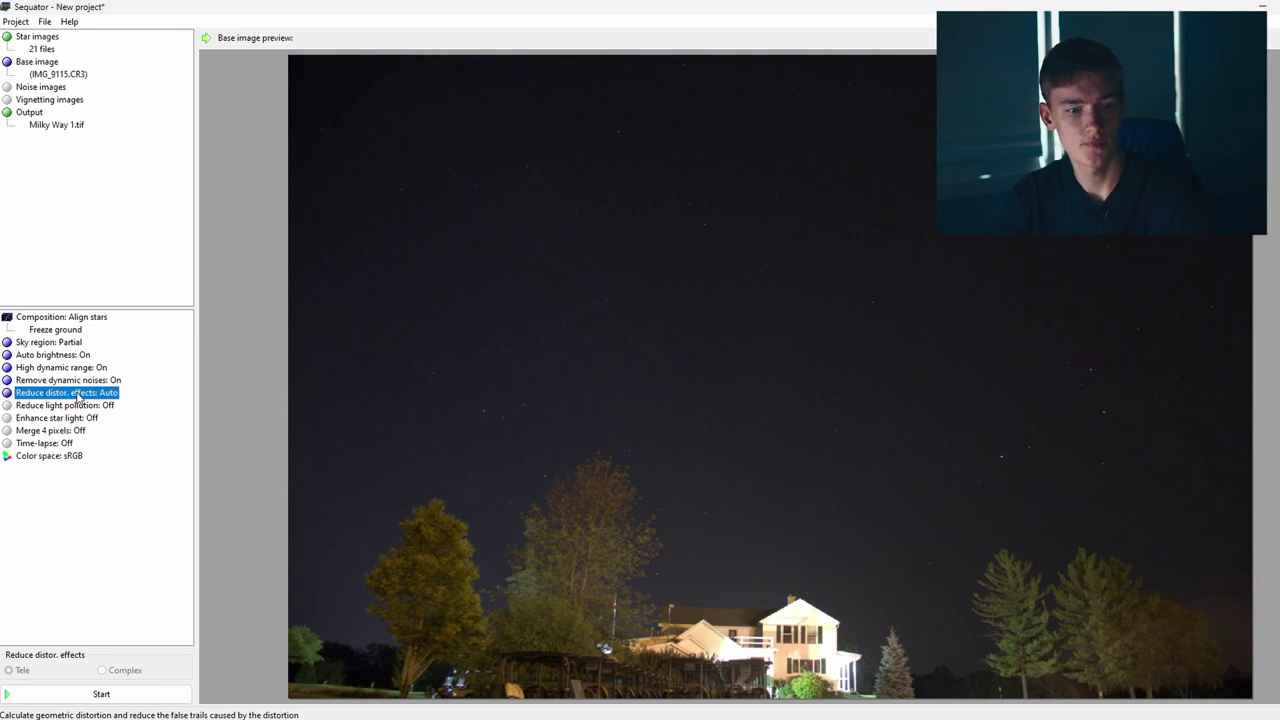
left_click(77, 396)
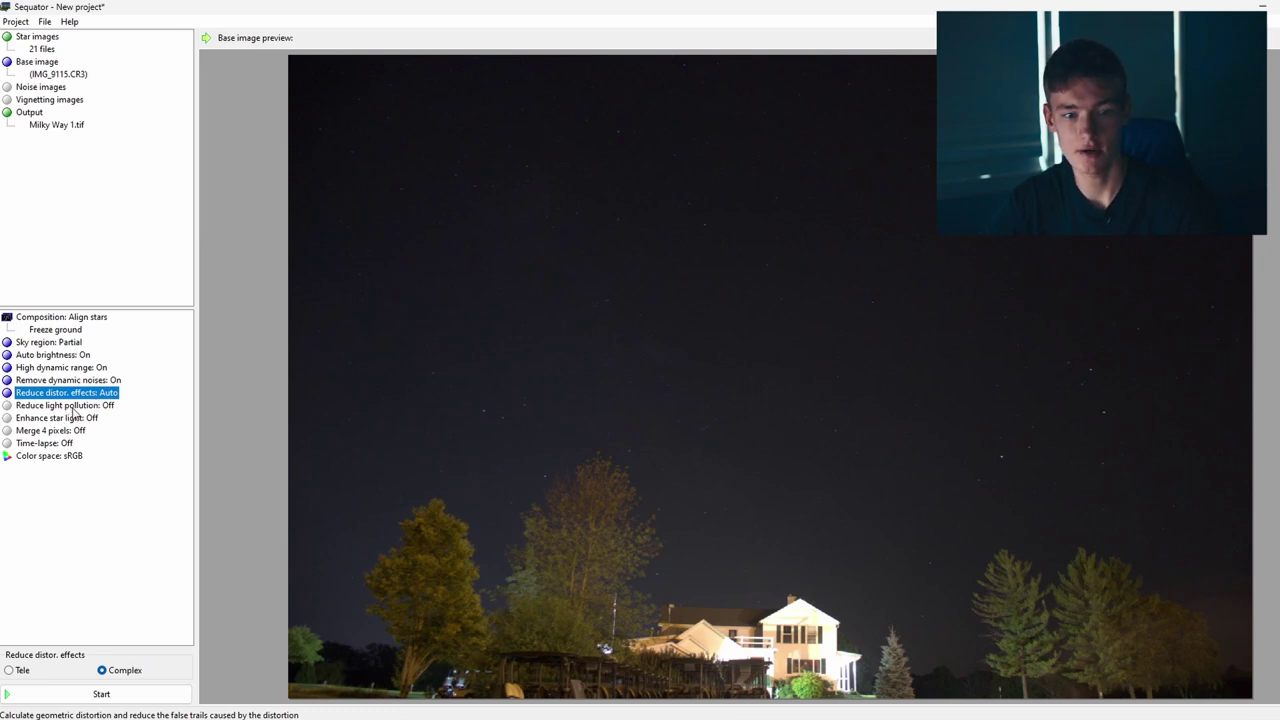
Enable Uneven light pollution reduction at medium strength, then start stacking the 21 images.
left_click(74, 406)
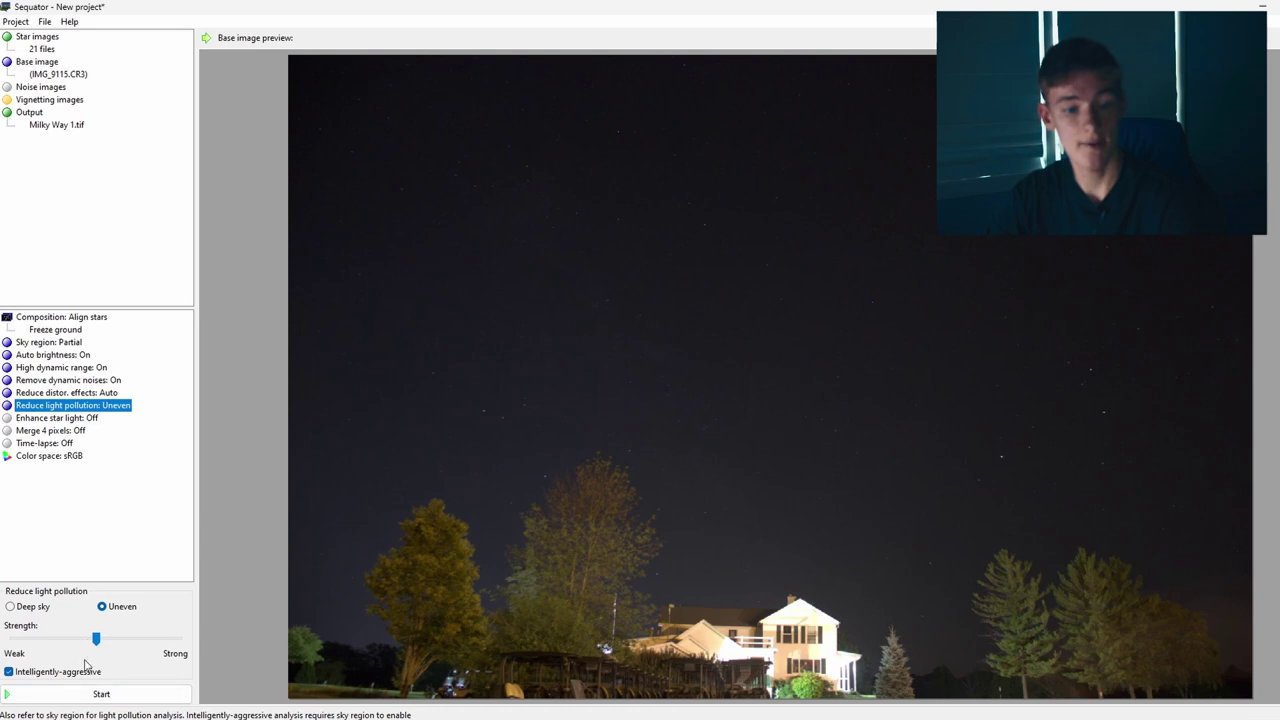
left_click_drag(97, 642, 180, 642)
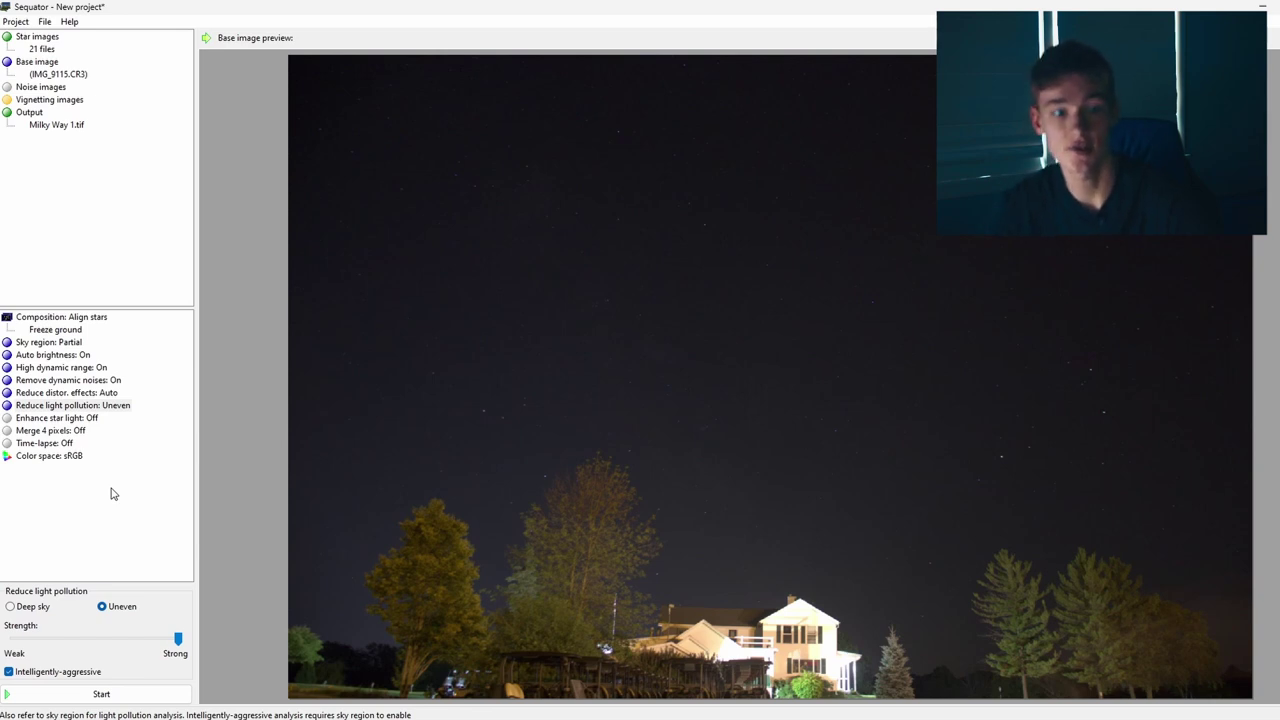
left_click(87, 407)
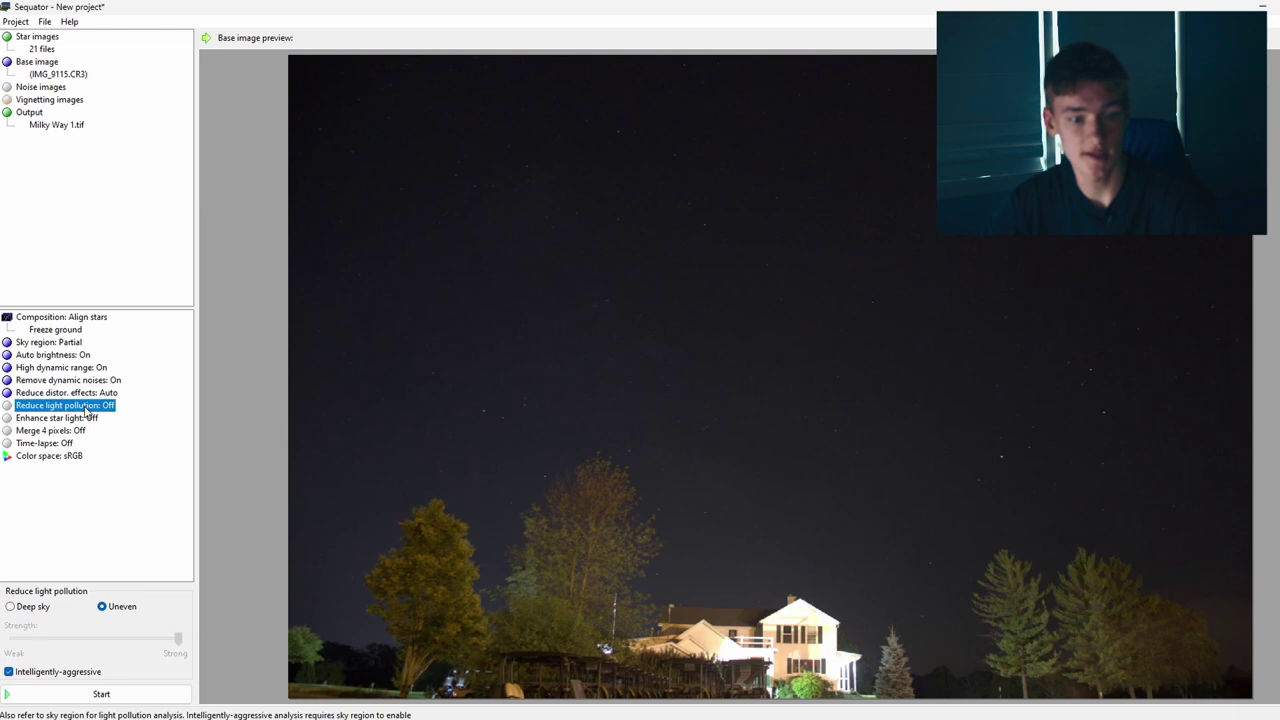
left_click(100, 405)
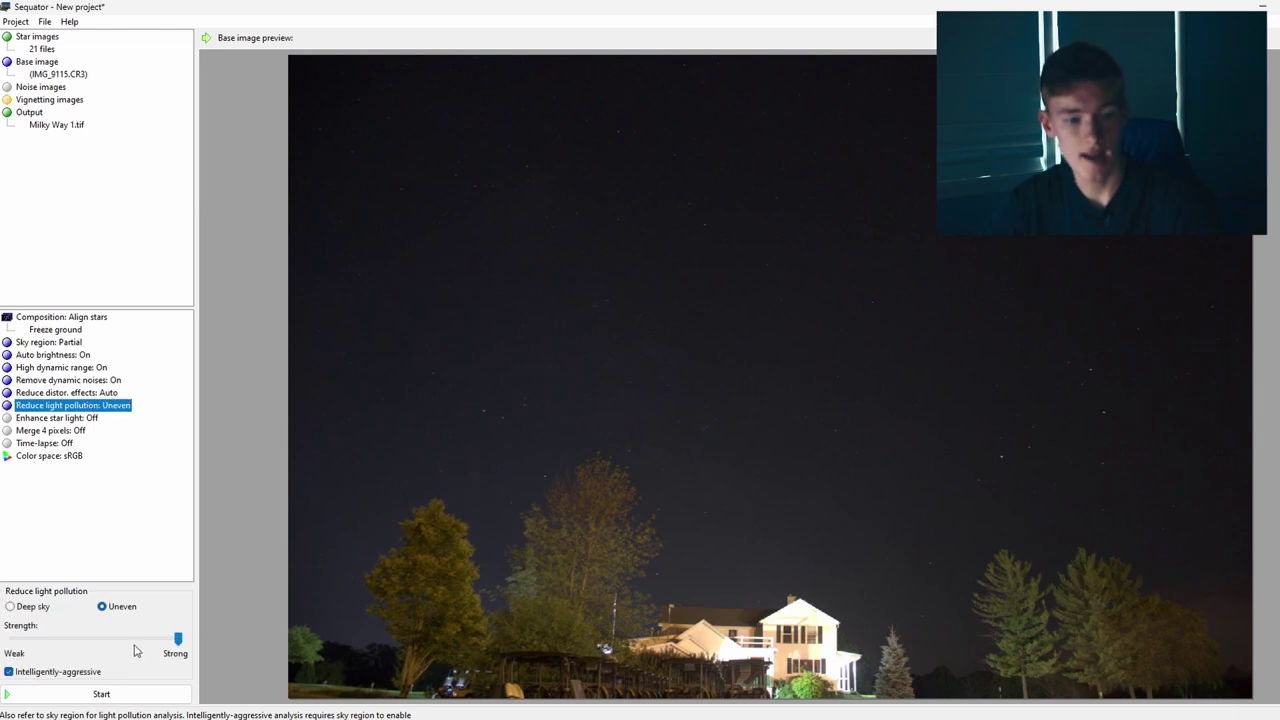
left_click_drag(178, 642, 96, 640)
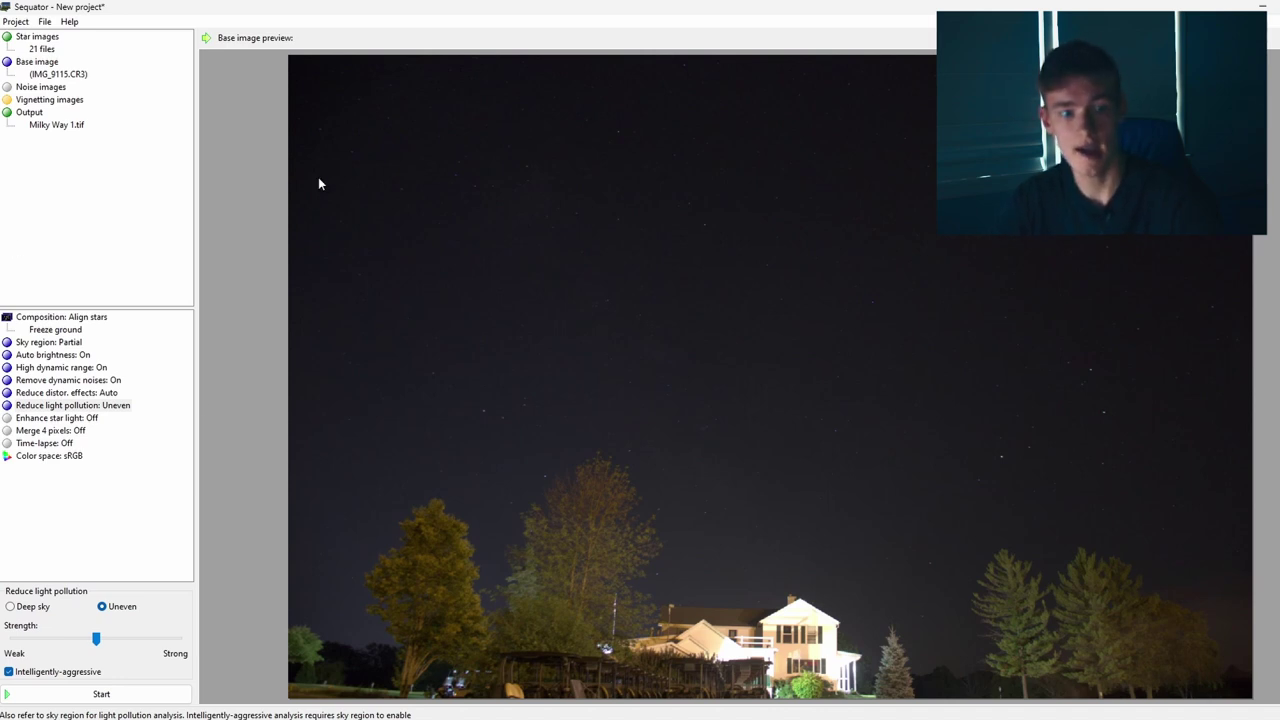
left_click(157, 521)
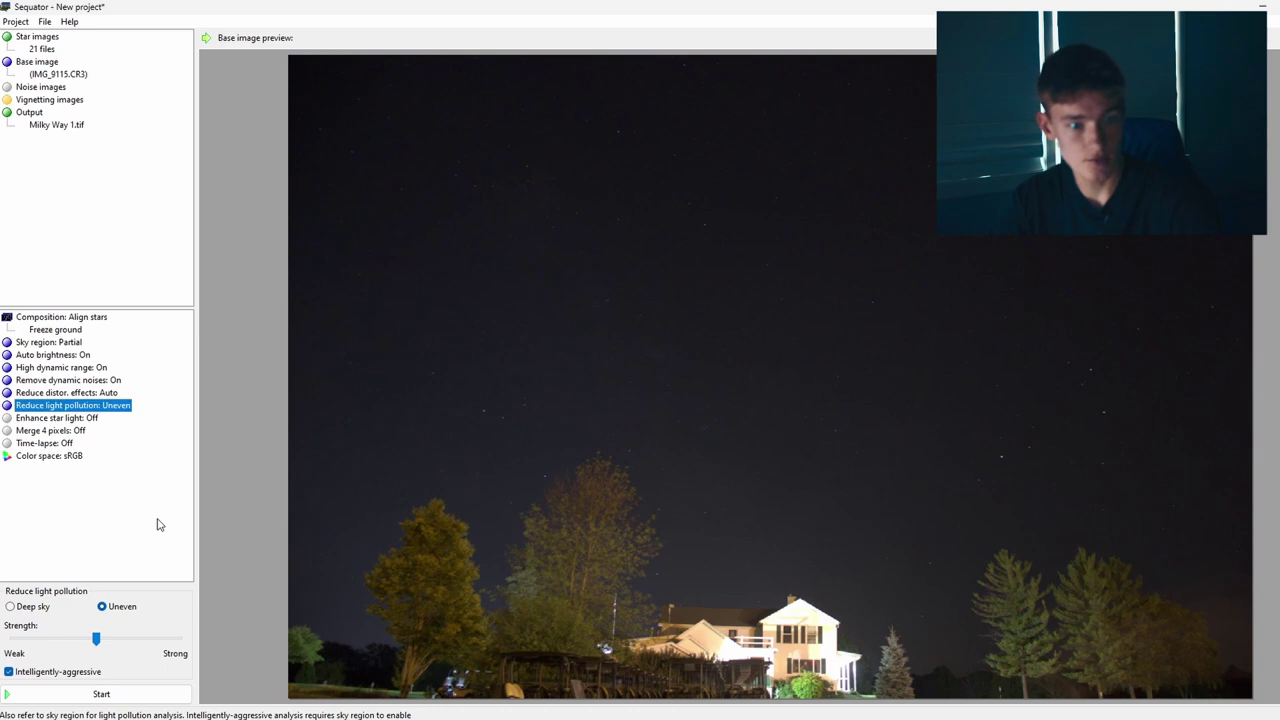
left_click(136, 690)
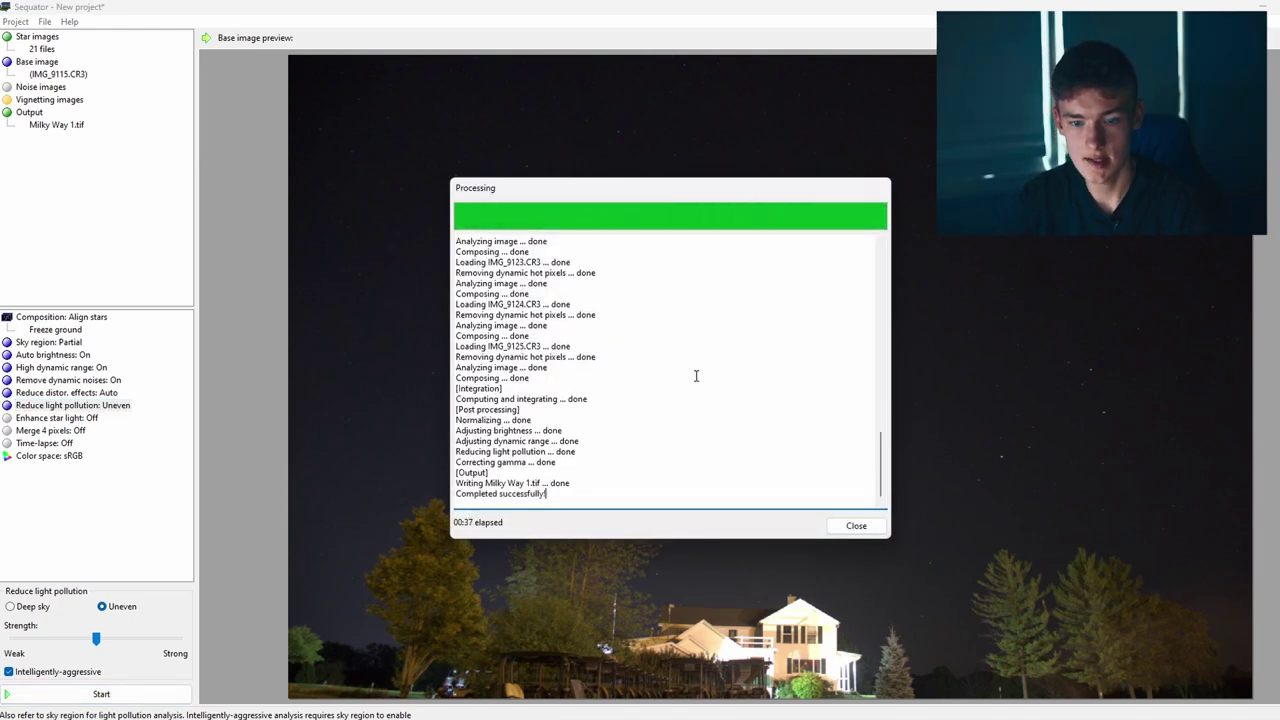
Close the completed Processing report once stacking finishes.
left_click(857, 527)
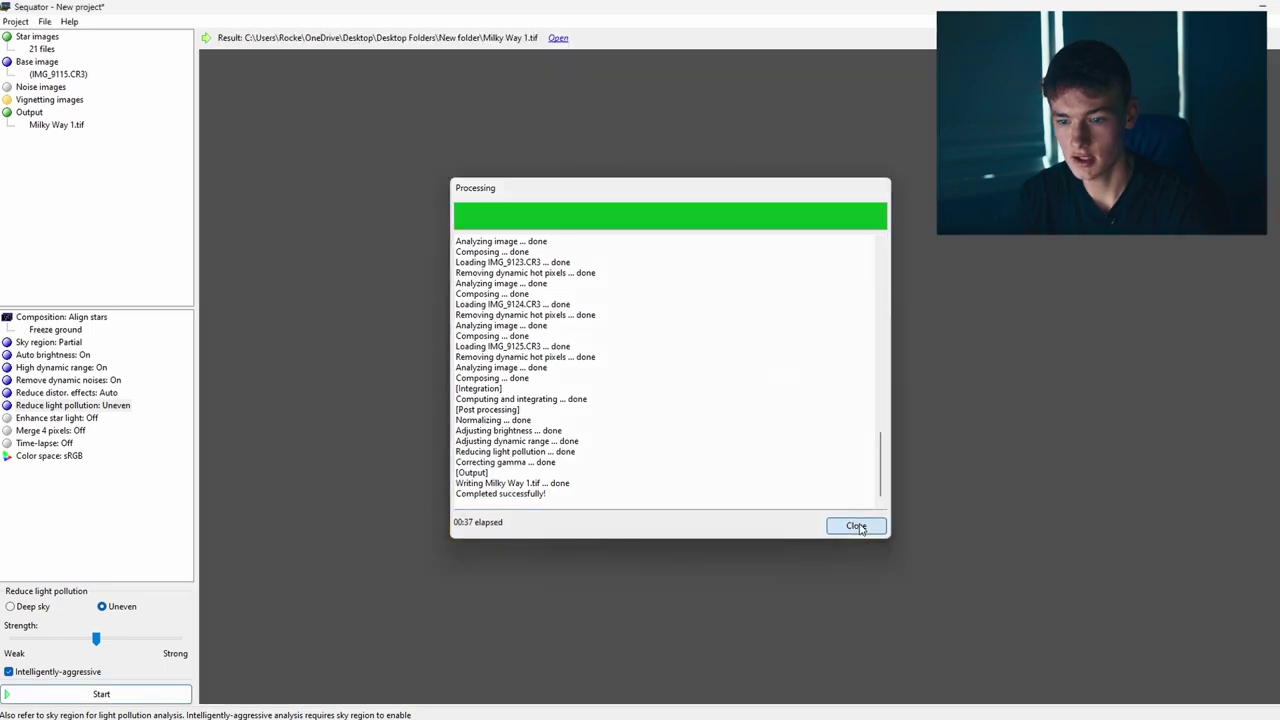
left_click(857, 527)
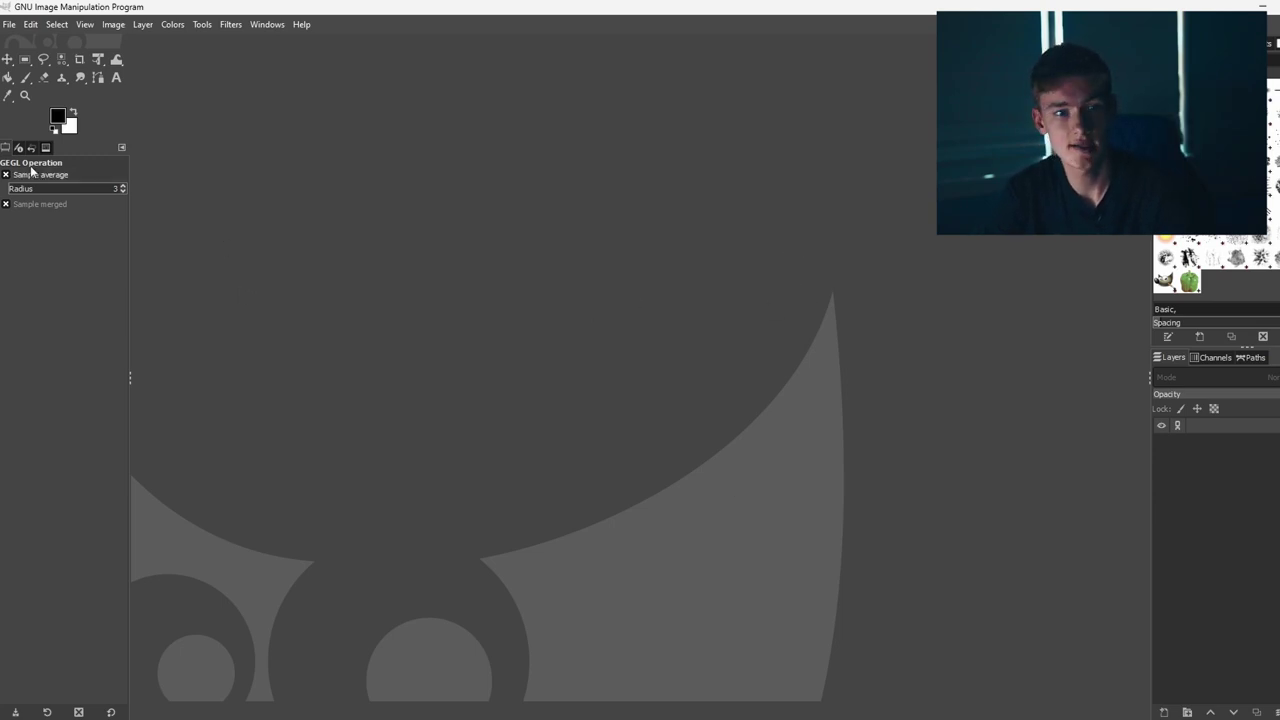
Open Milky Way 1.tif in GIMP from the File menu.
left_click(8, 25)
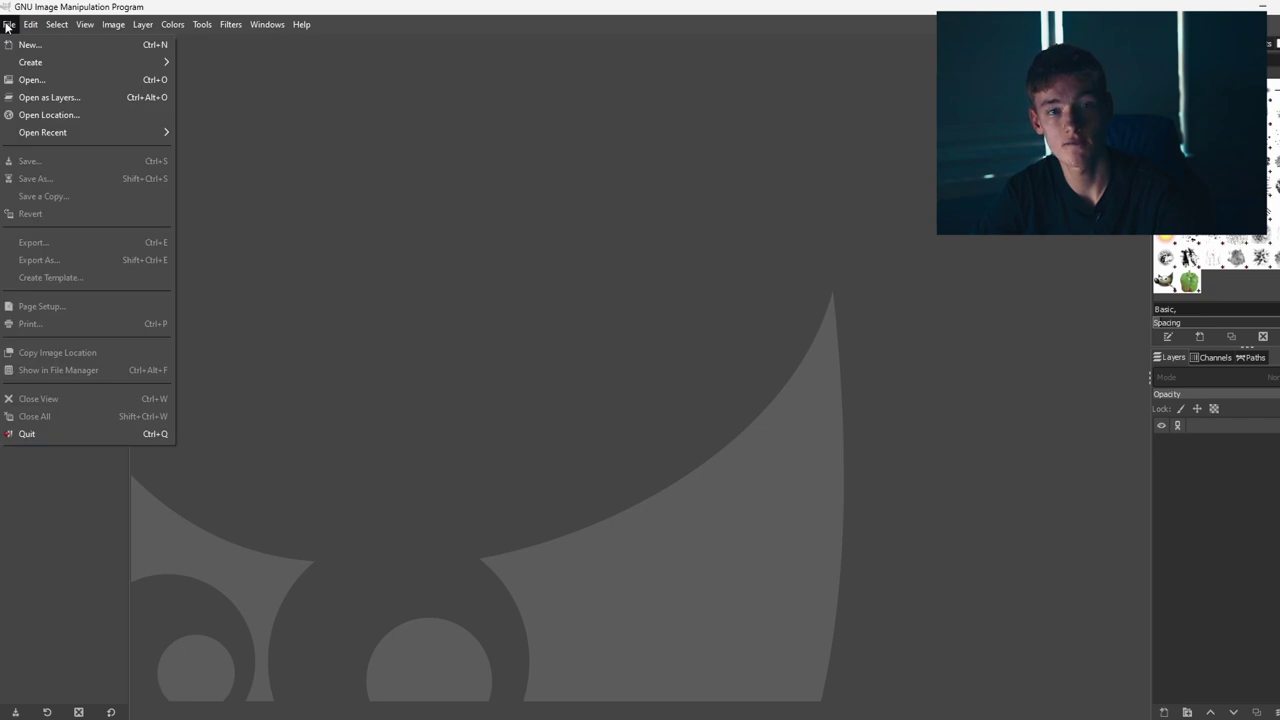
left_click(19, 81)
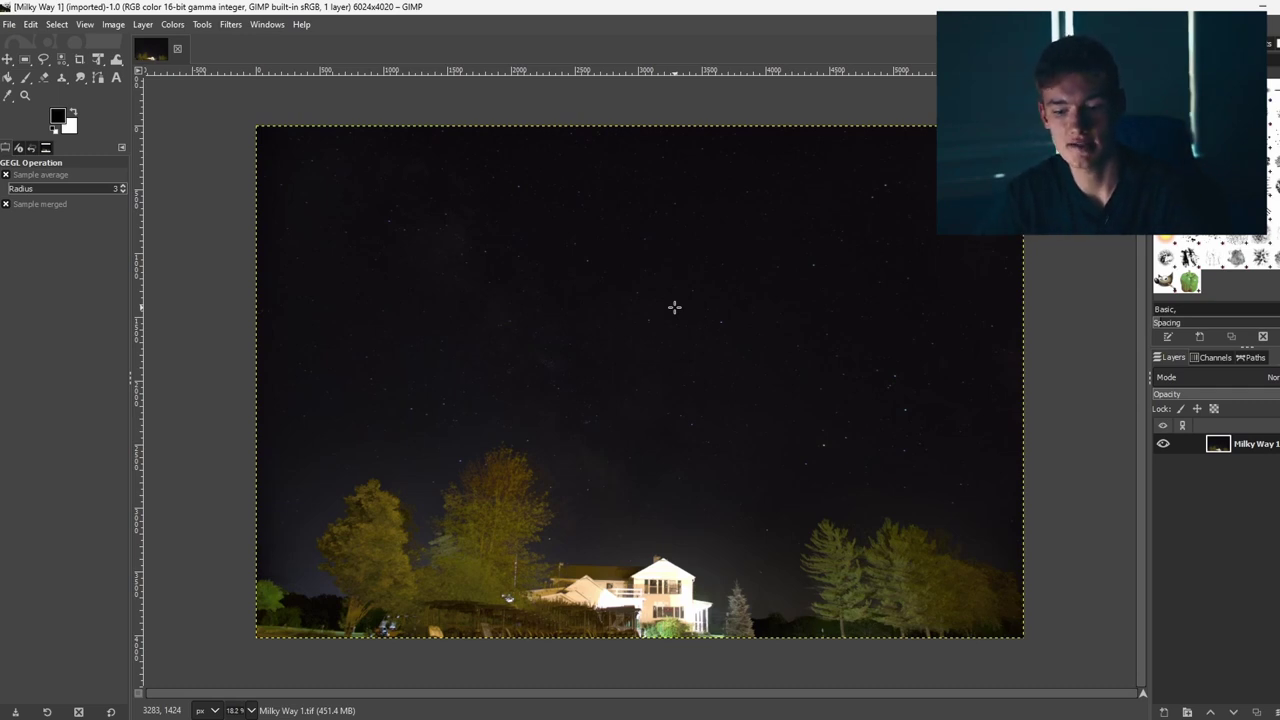
Apply Shadows-Highlights with Shadows raised to about 74.39 to brighten the dark areas.
left_click(168, 27)
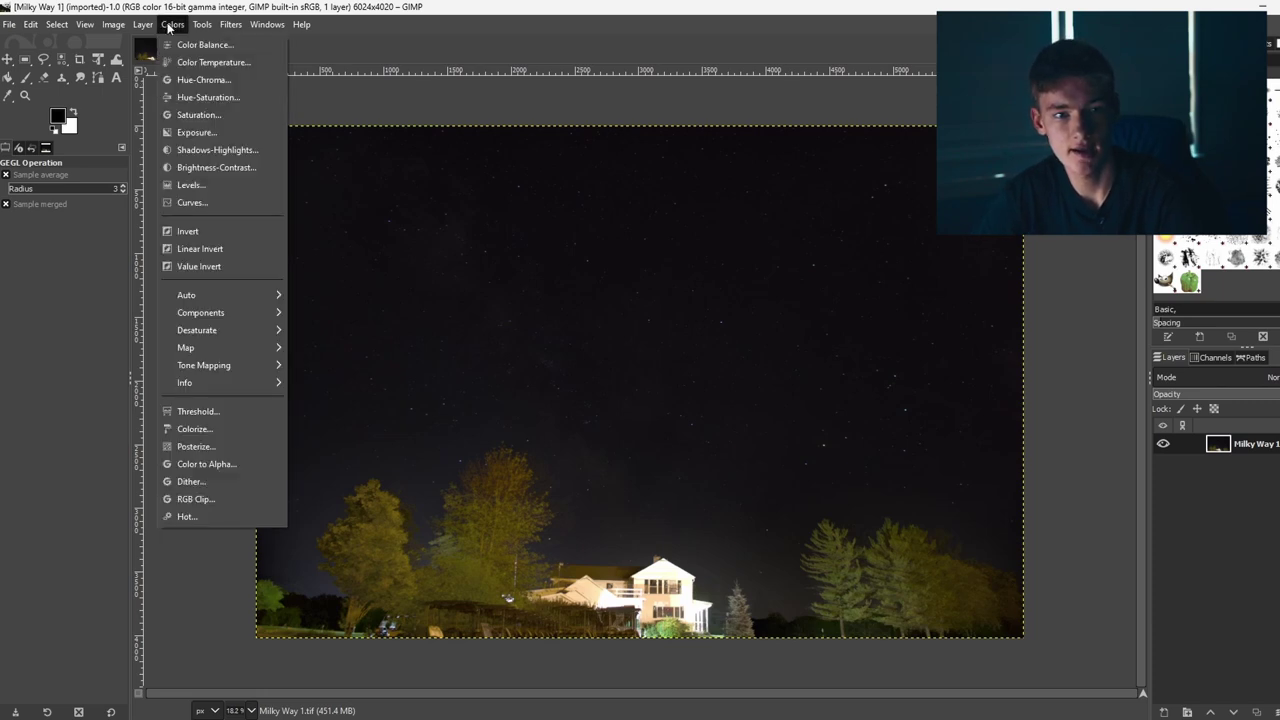
left_click(188, 151)
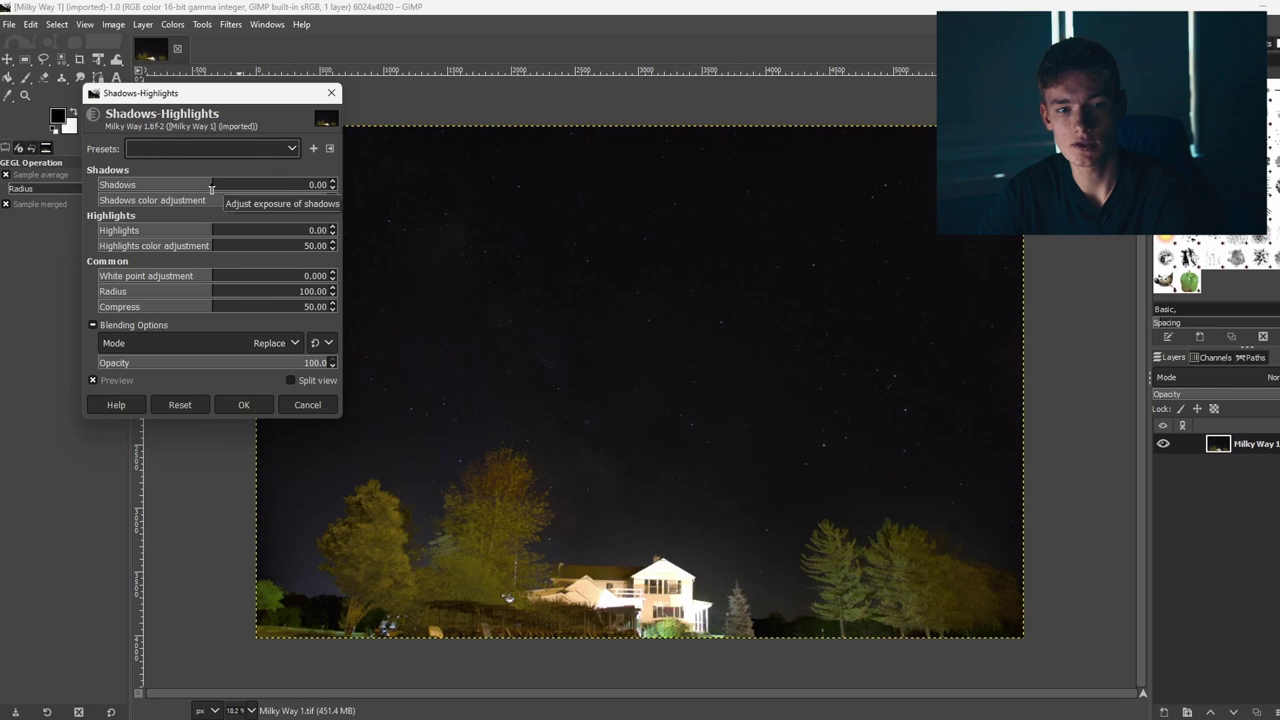
left_click_drag(211, 189, 280, 188)
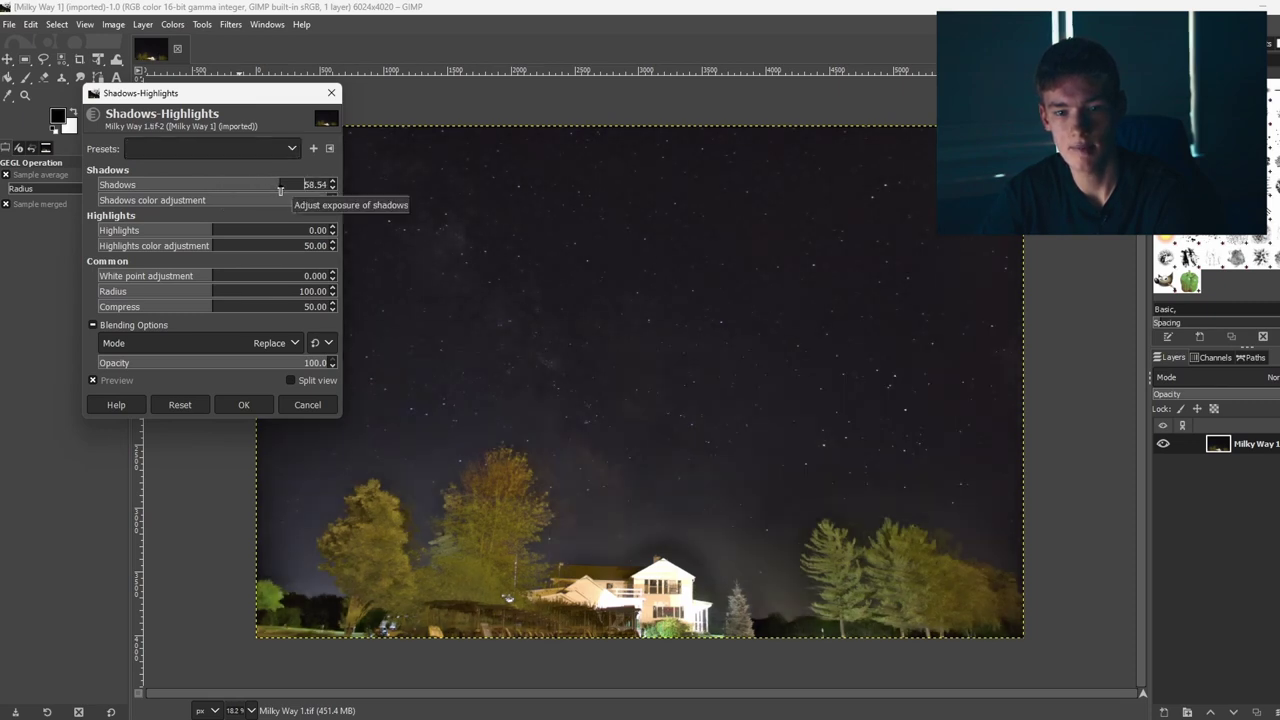
left_click_drag(280, 190, 298, 190)
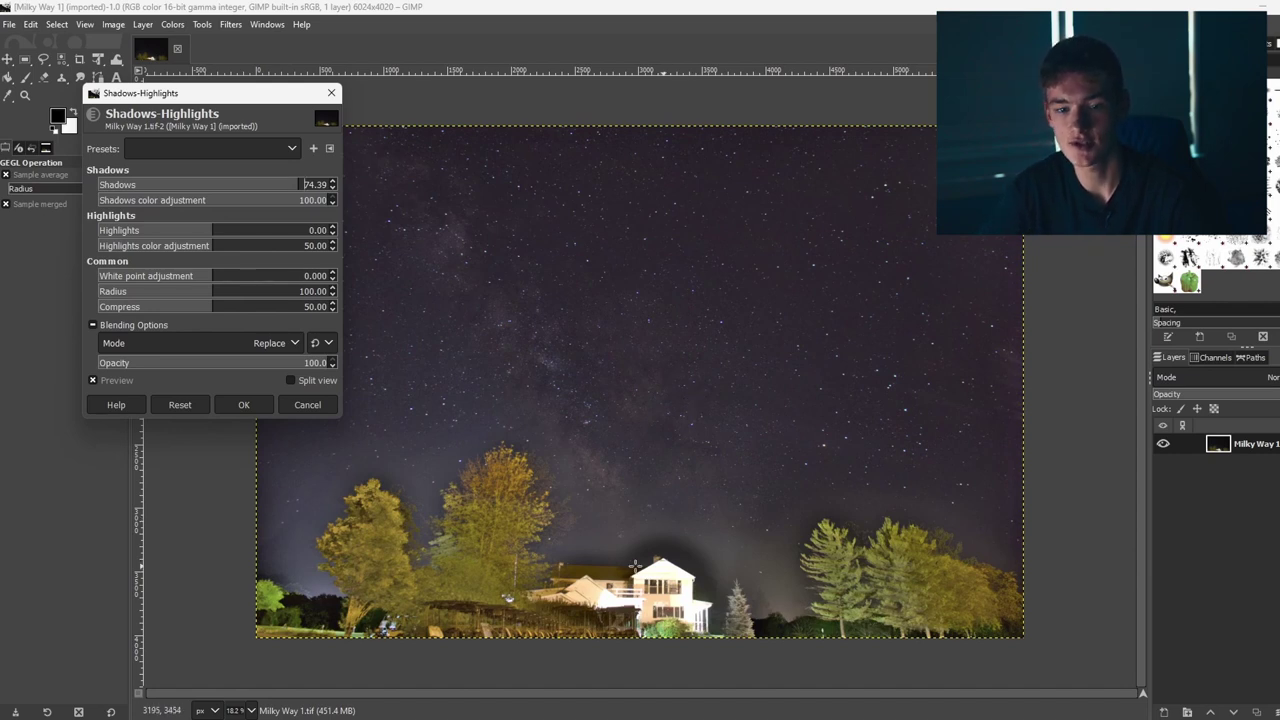
left_click(242, 404)
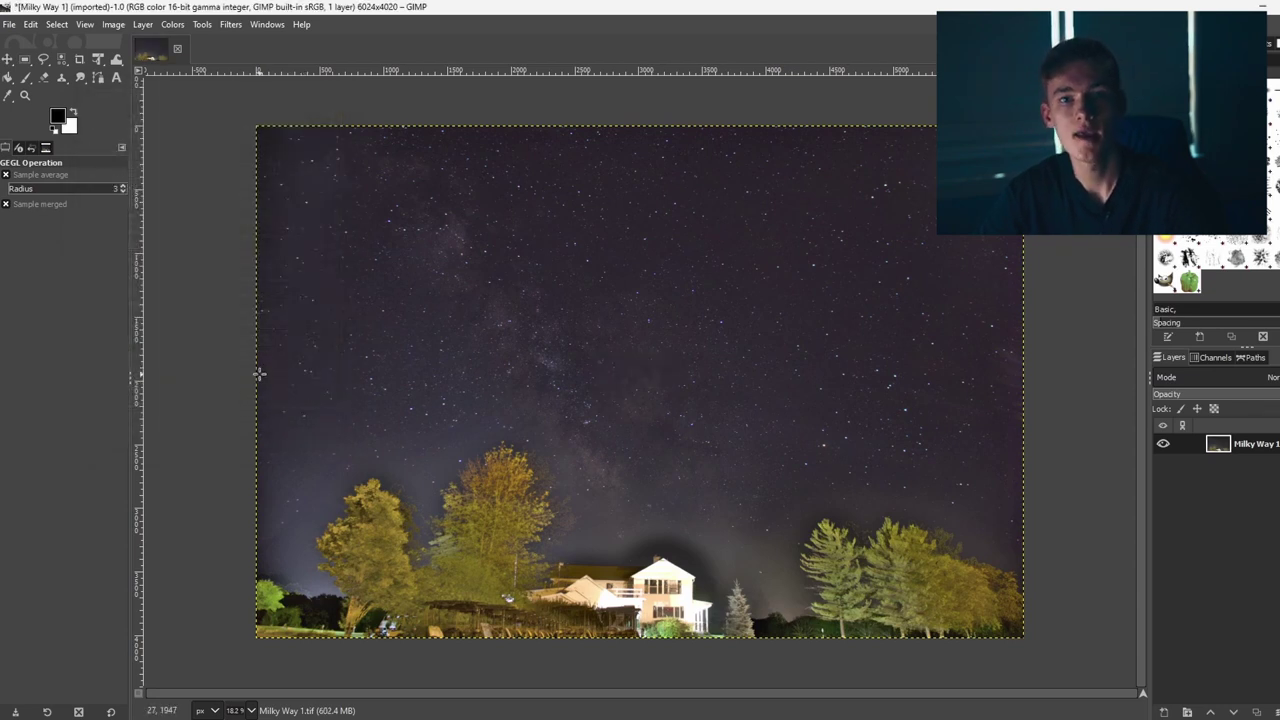
Raise the contrast slightly with Brightness-Contrast to darken the sky and sharpen the stars.
left_click(172, 25)
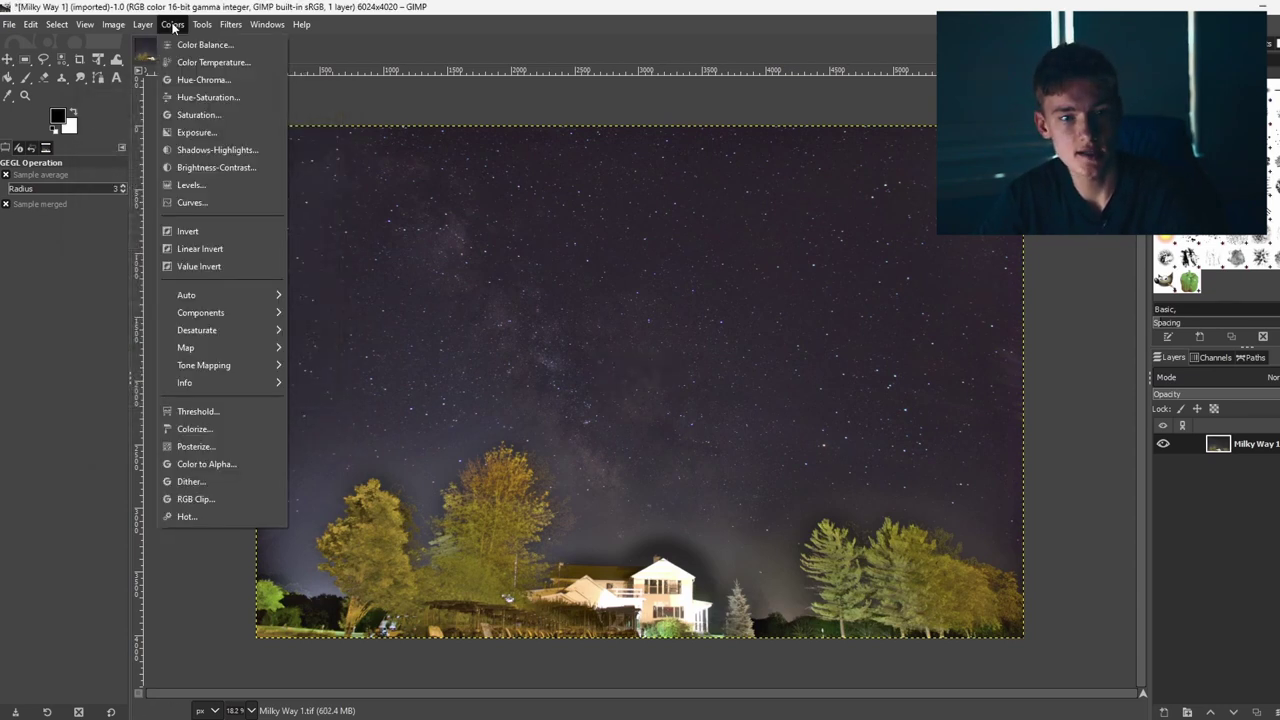
left_click(216, 167)
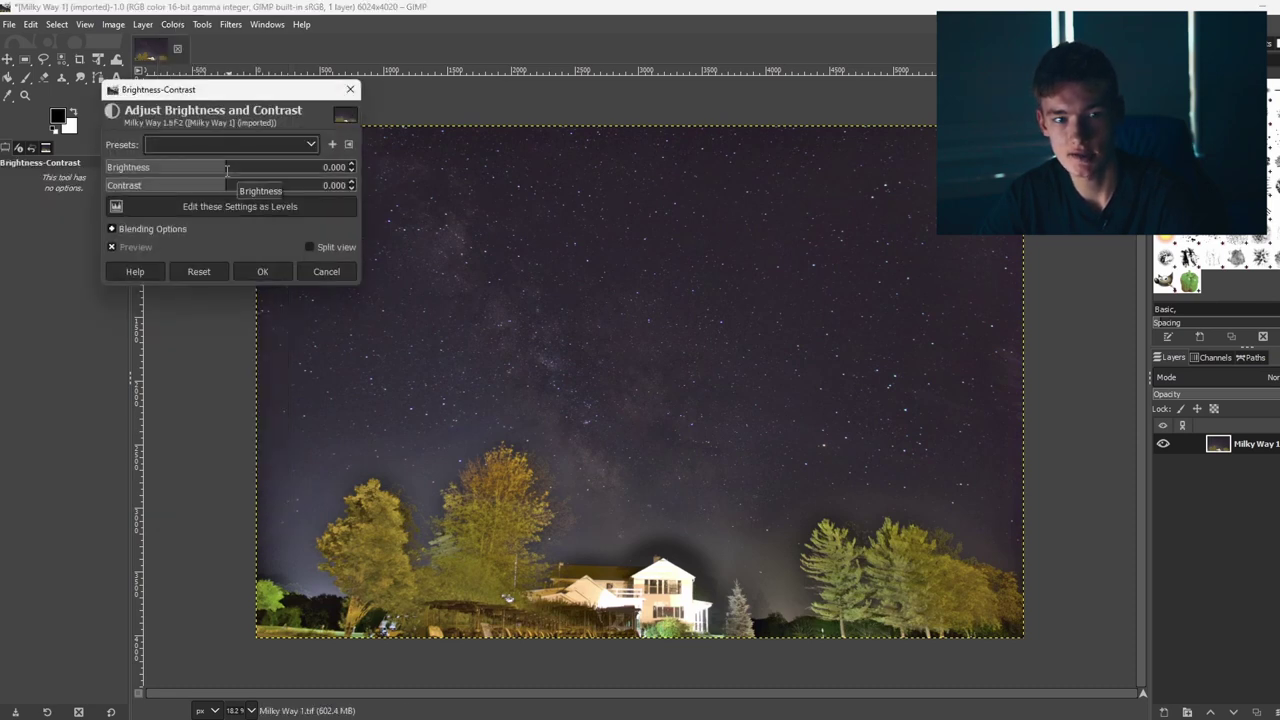
left_click_drag(230, 185, 243, 194)
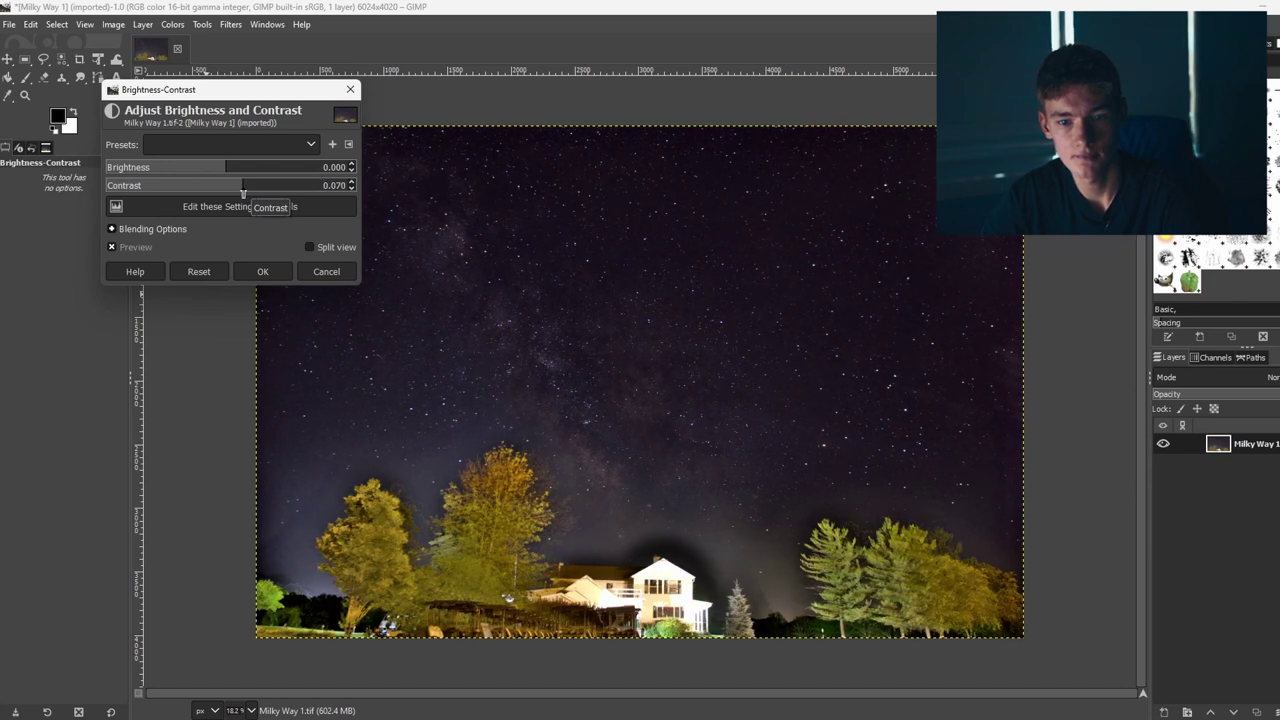
left_click(265, 271)
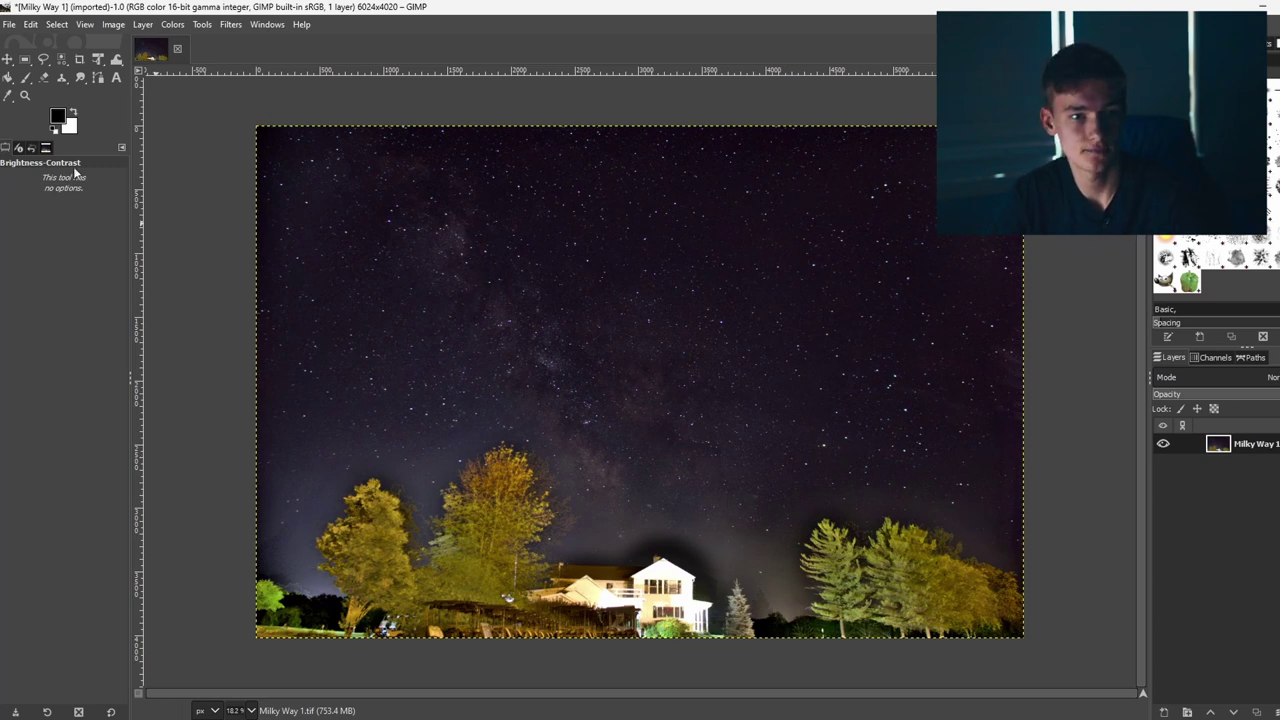
Crop the photo to 5434×3872, trimming the dark strips from the top, left and right edges.
left_click(80, 58)
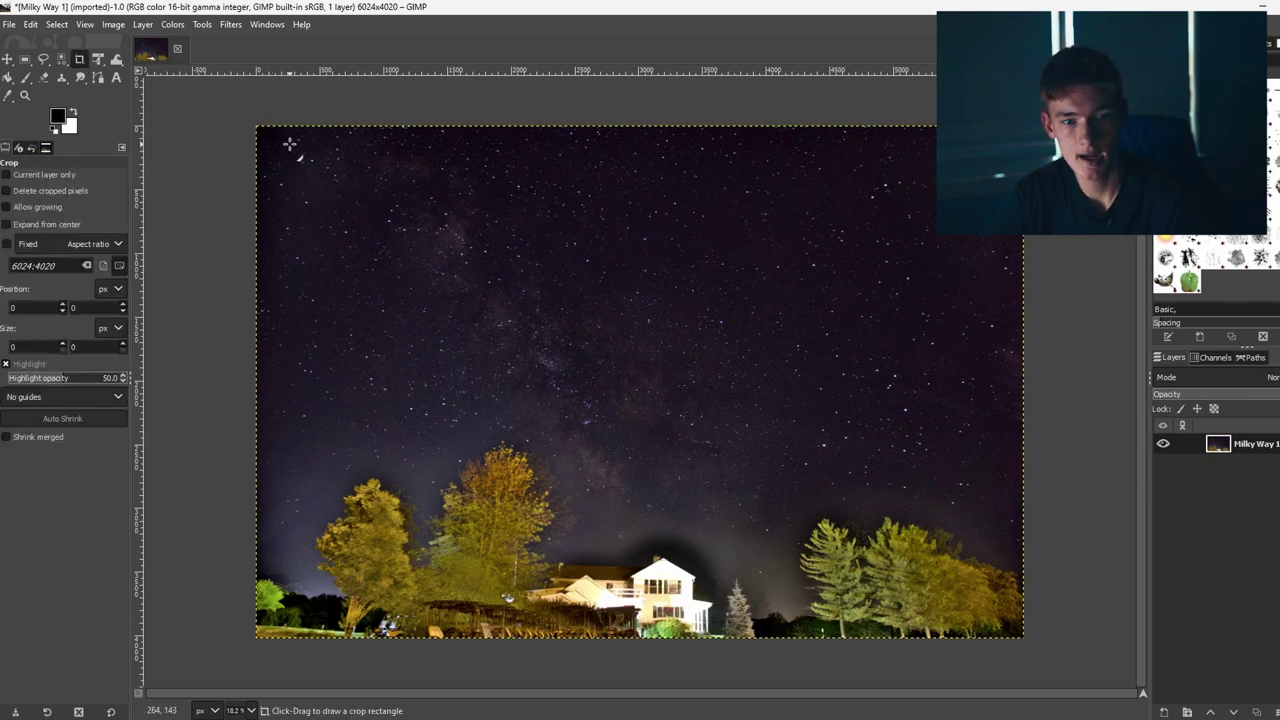
left_click_drag(292, 143, 986, 640)
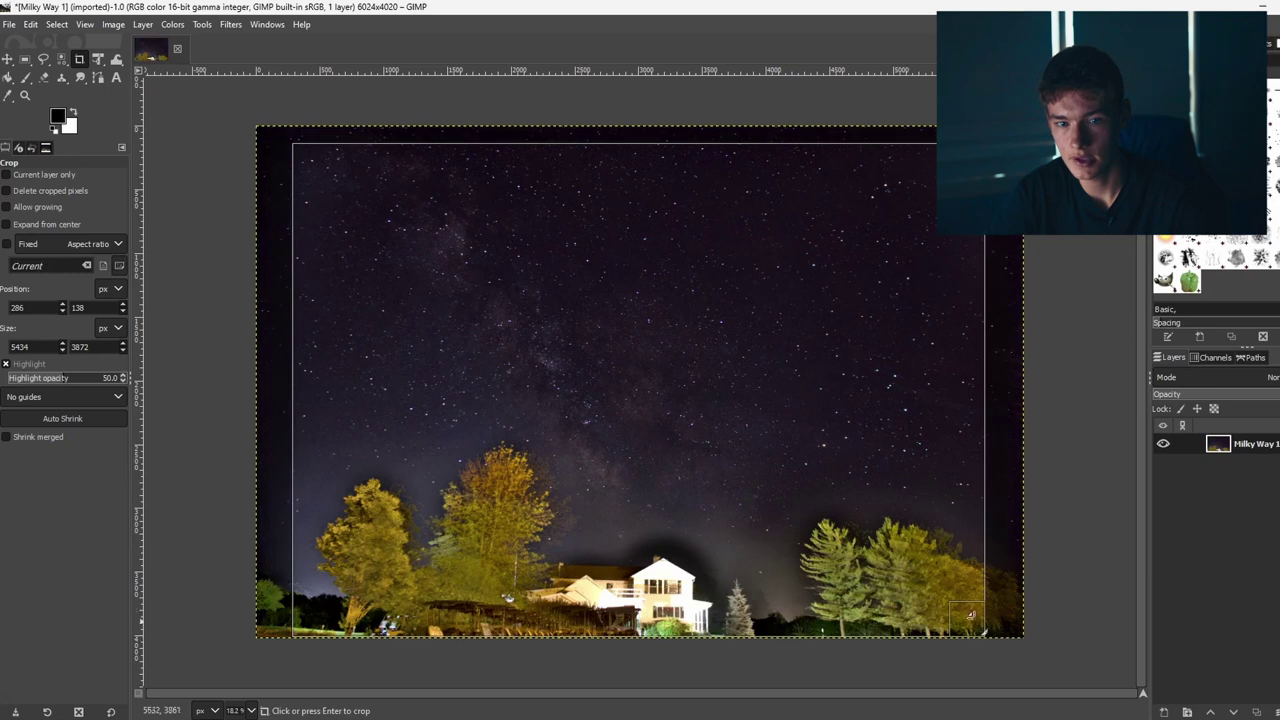
left_click(931, 566)
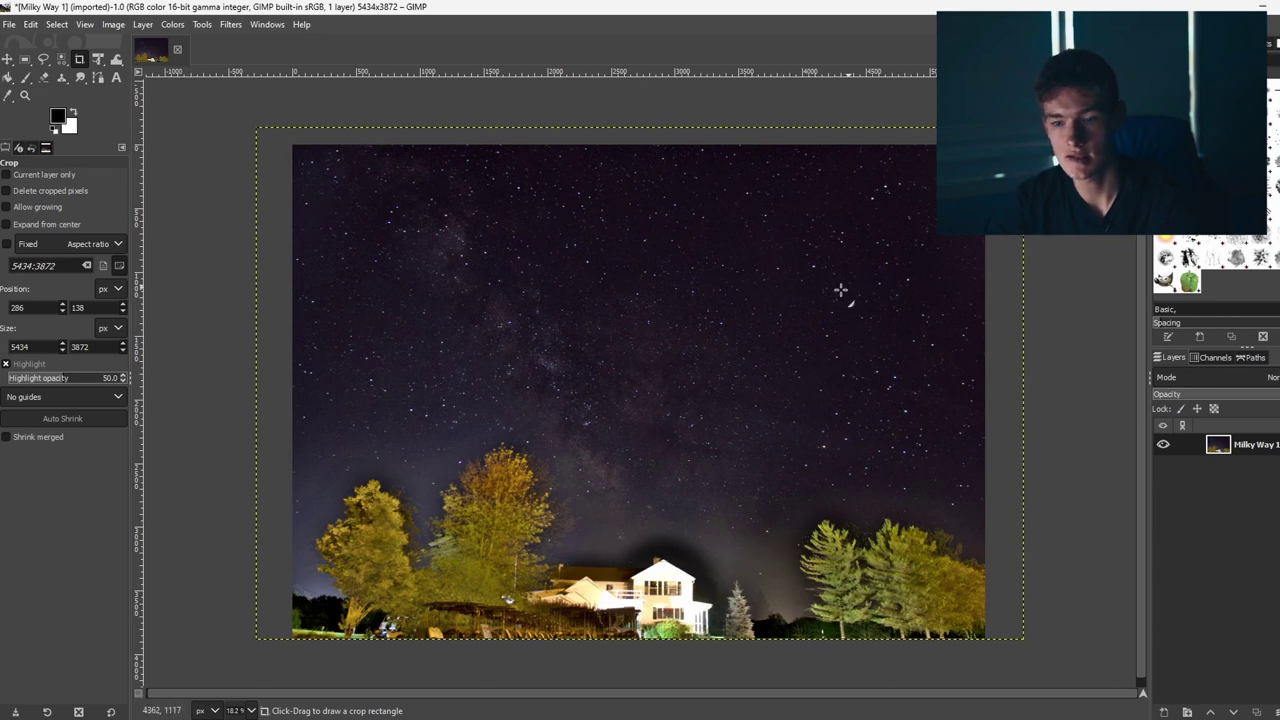
left_click(174, 25)
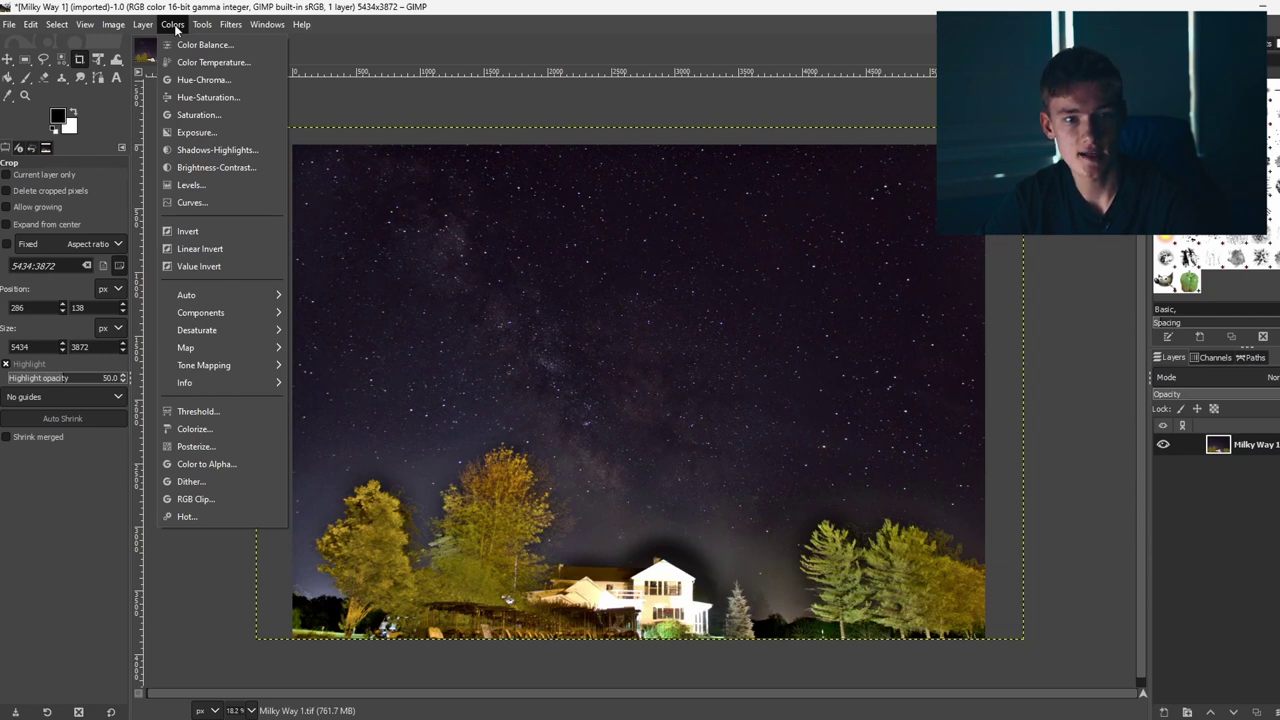
Start Color Balance, try the Shadows, Midtones and Highlights ranges, and nudge highlights slightly toward yellow.
left_click(180, 46)
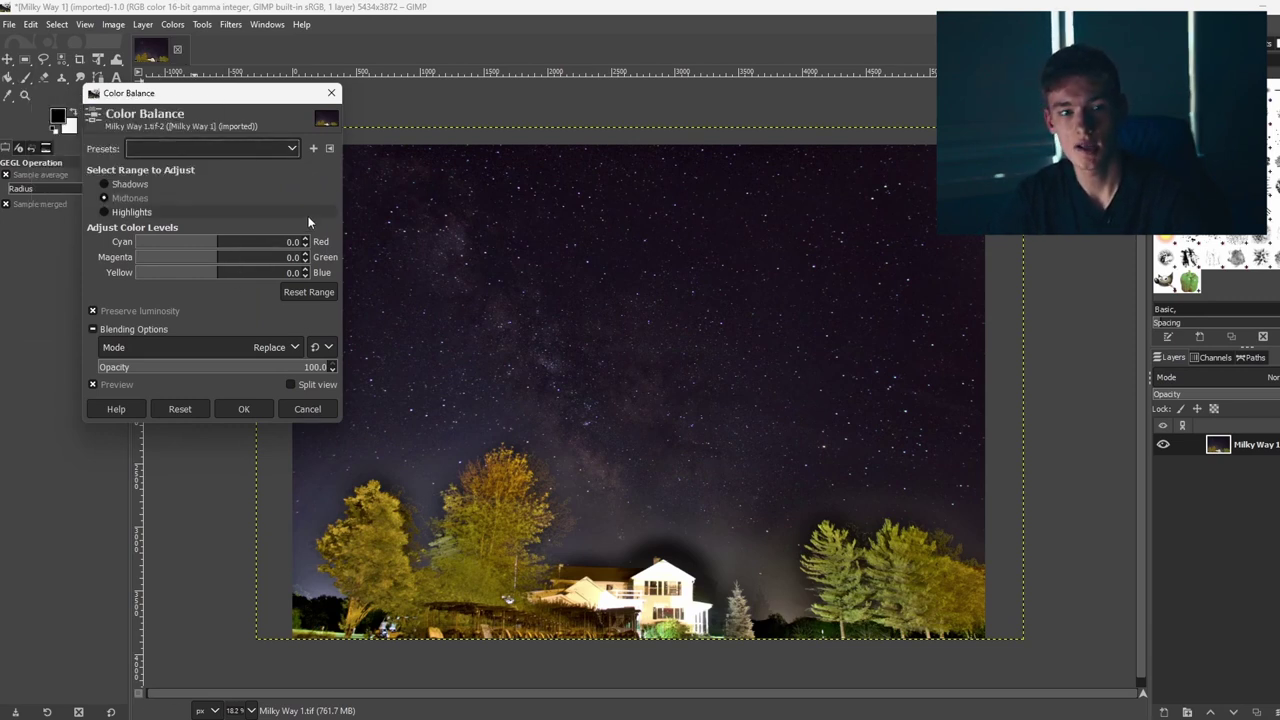
left_click(118, 185)
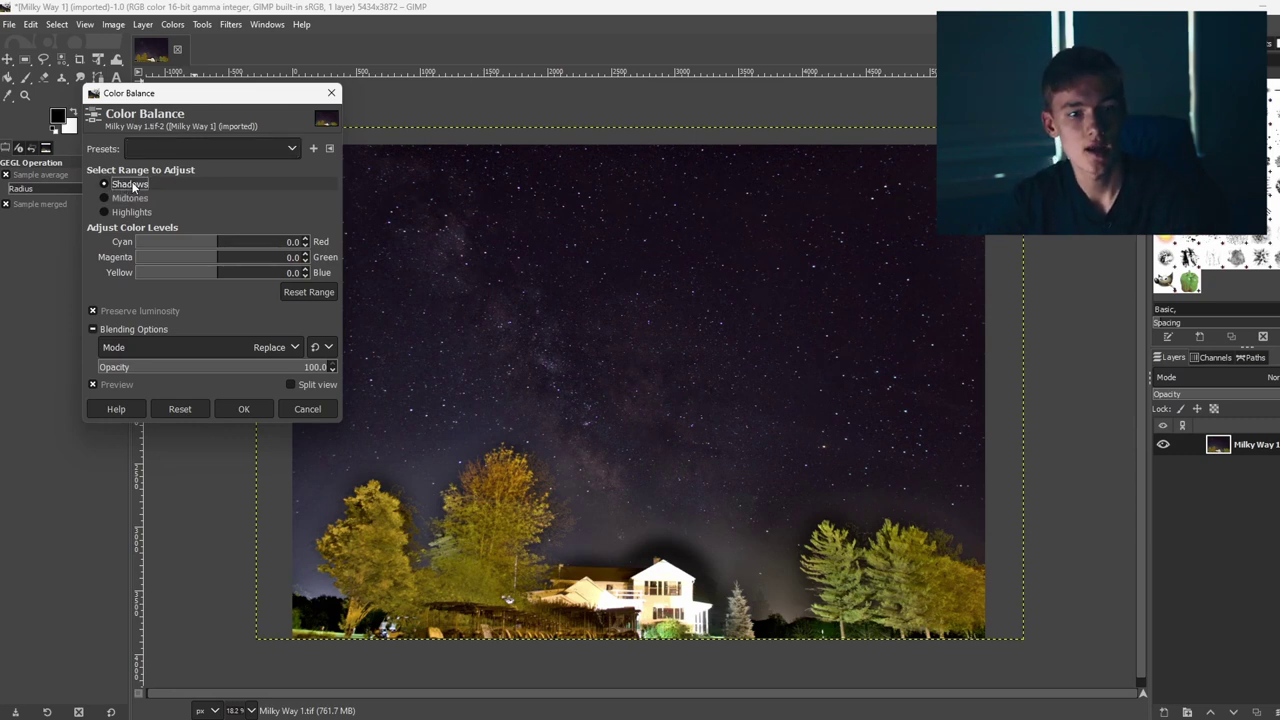
left_click(120, 198)
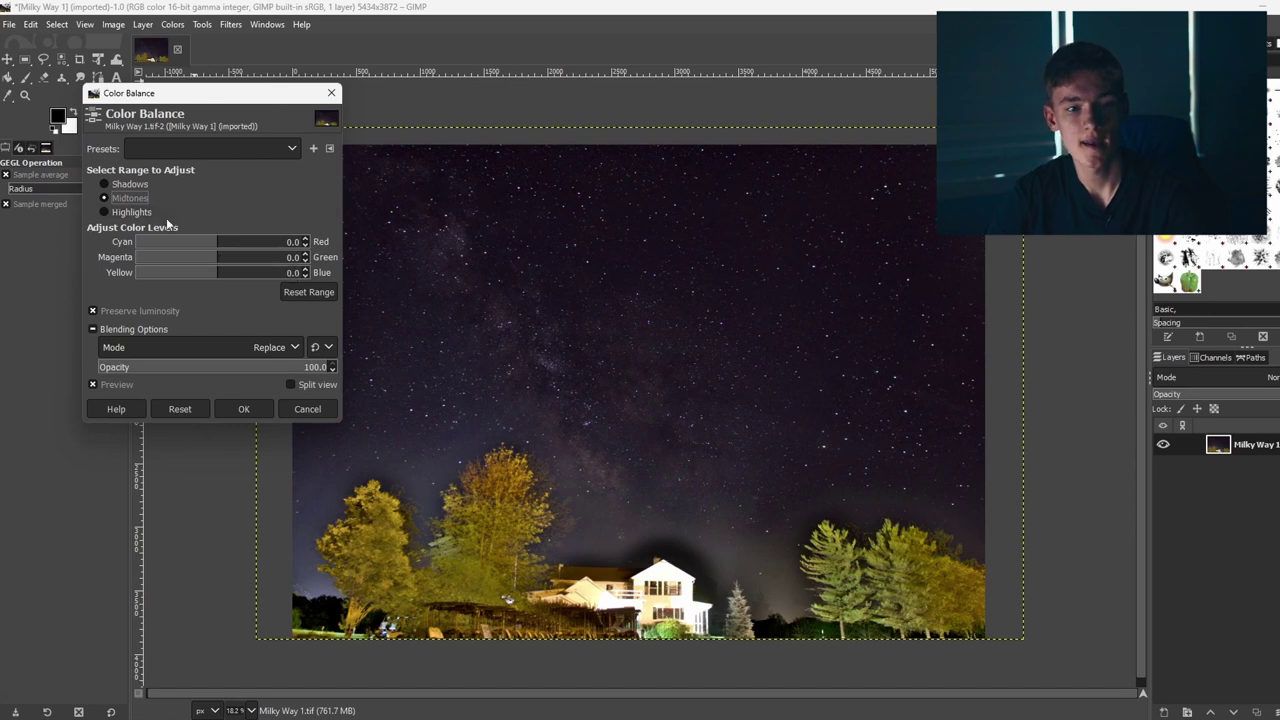
left_click(125, 212)
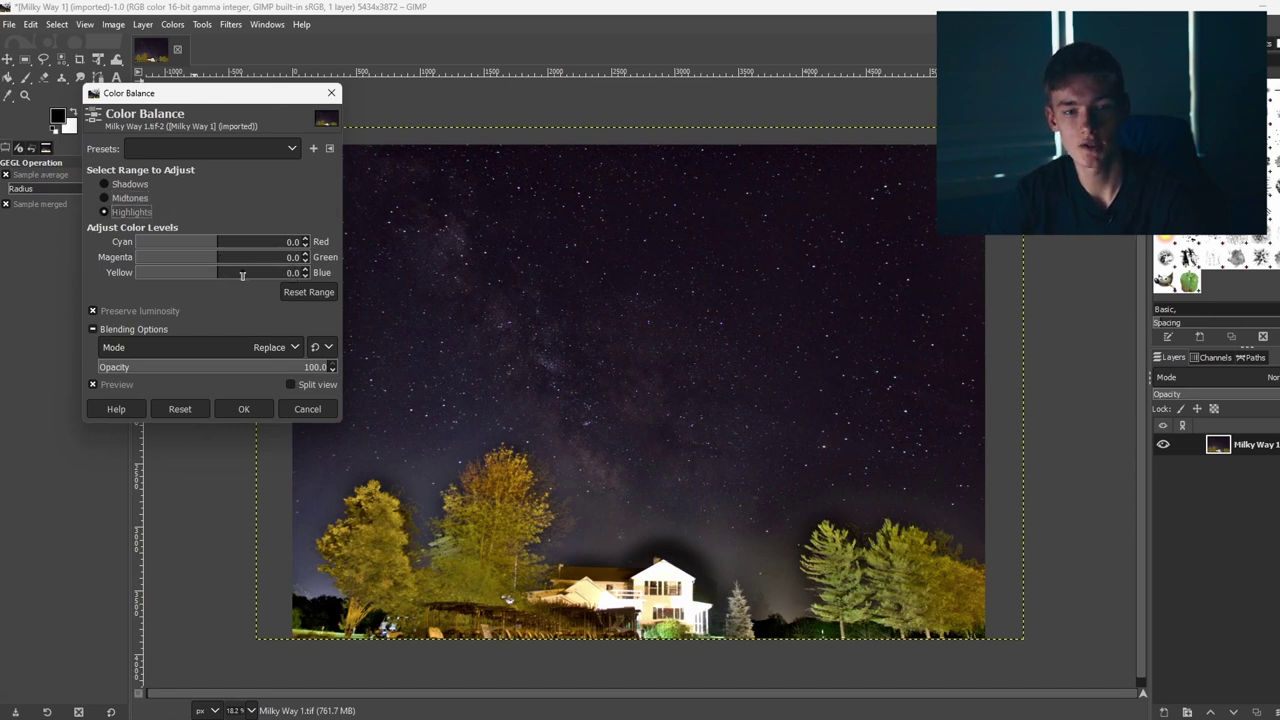
left_click_drag(242, 275, 236, 275)
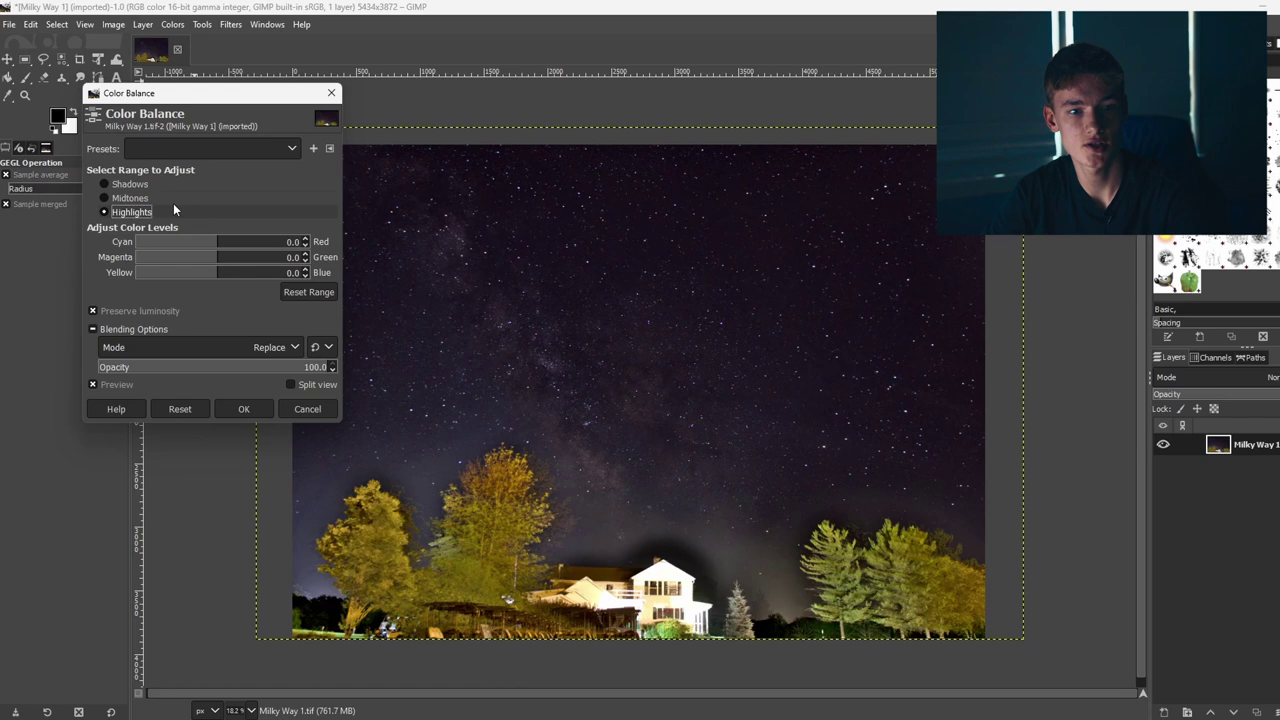
Test the midtones Yellow–Blue slider at both extremes, then settle it at -0.8.
left_click(120, 199)
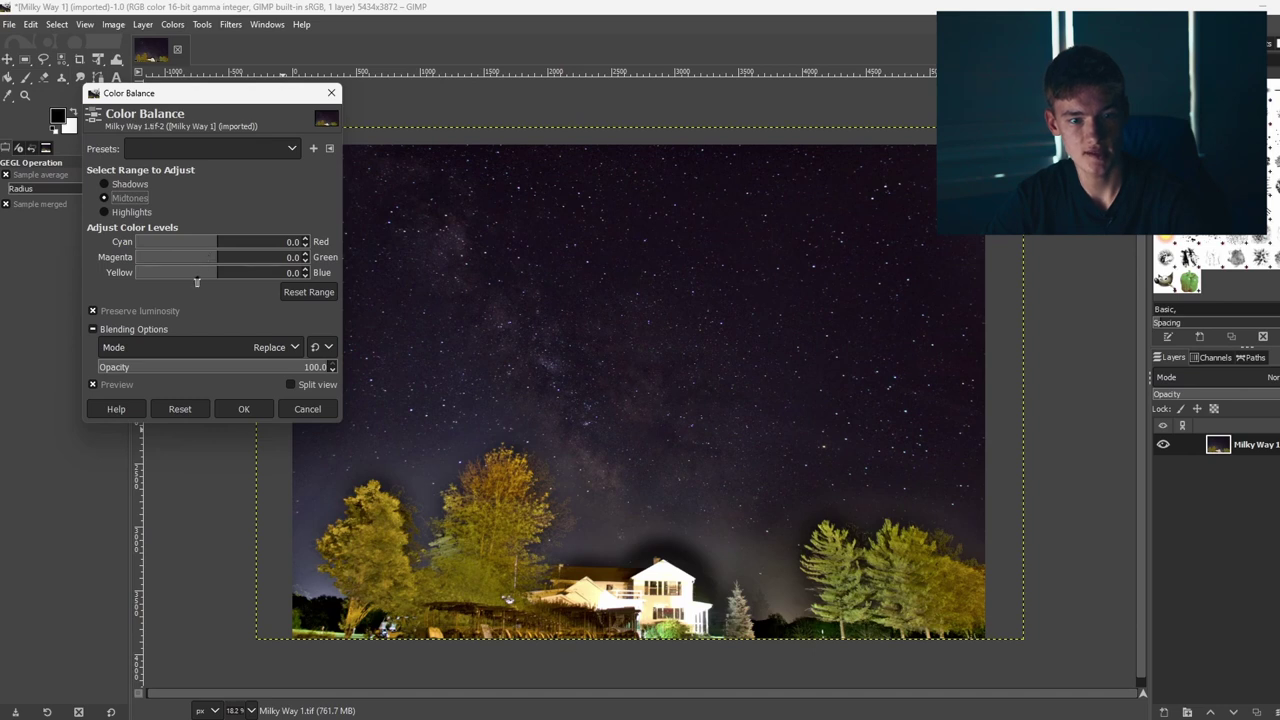
left_click_drag(196, 274, 52, 267)
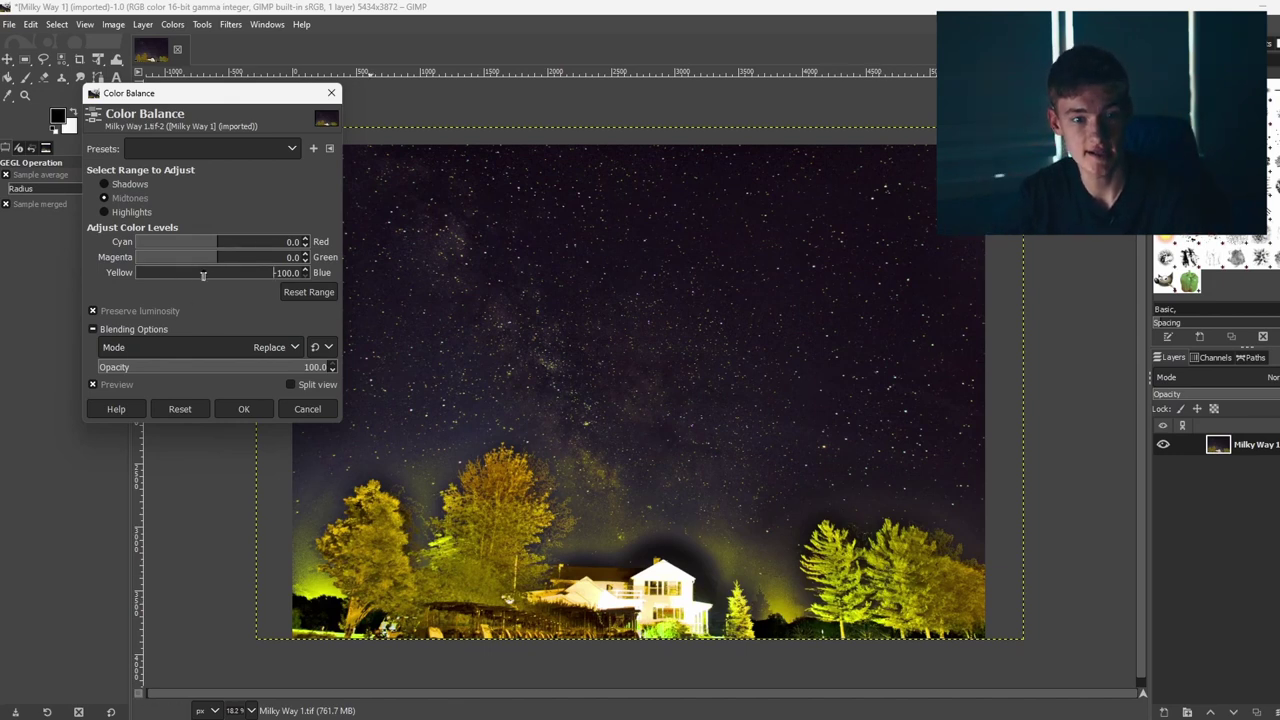
left_click_drag(212, 278, 340, 256)
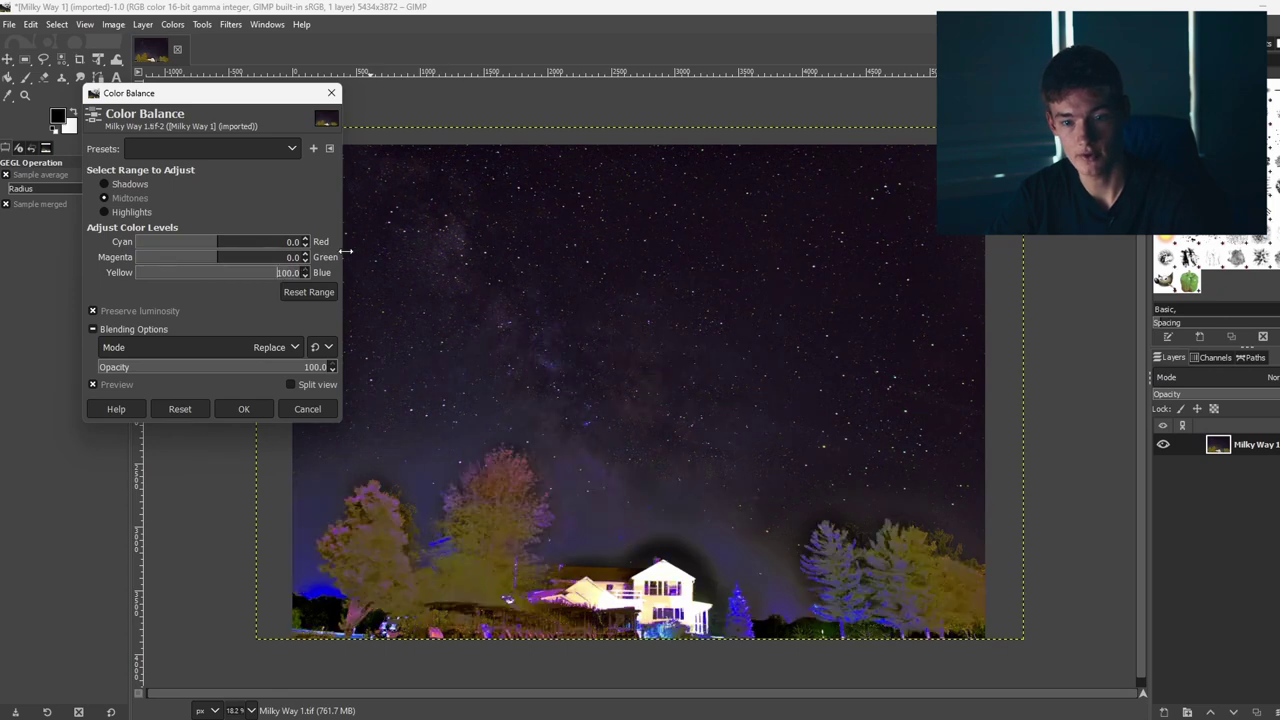
left_click(217, 274)
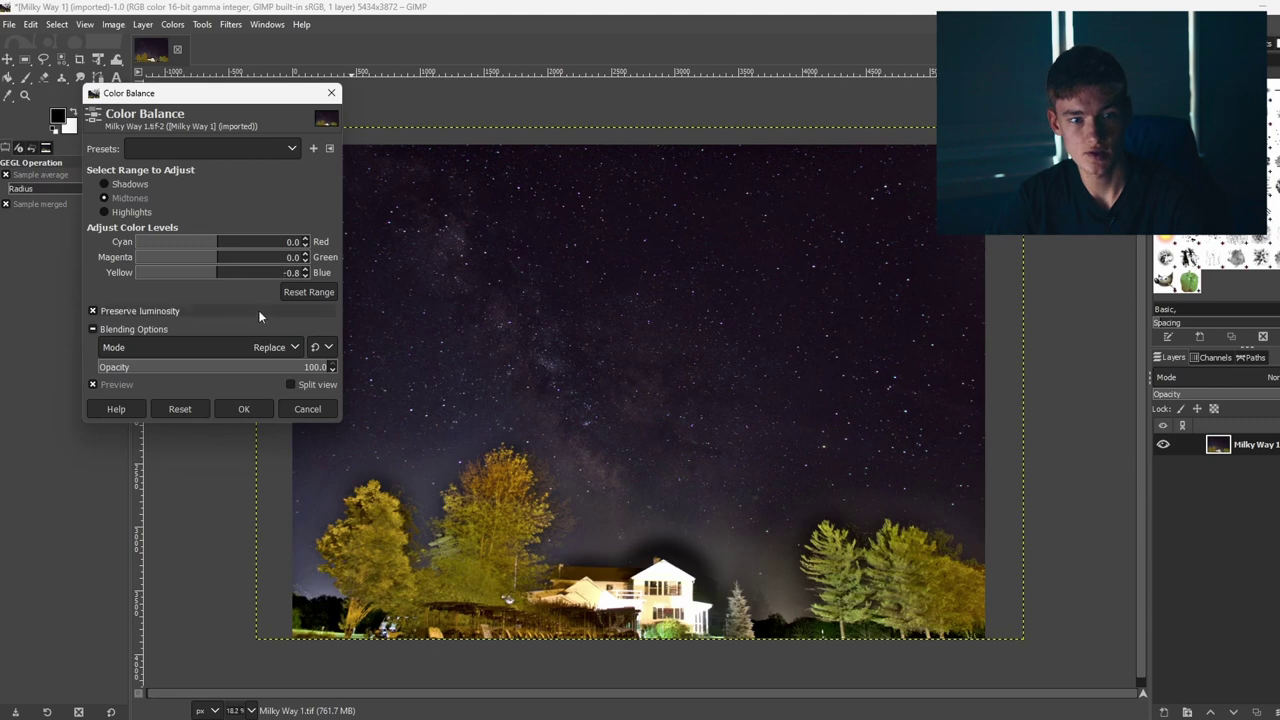
Shift the shadows 4.2 toward green, compare against the original, apply, and export with Ctrl+E.
left_click(115, 188)
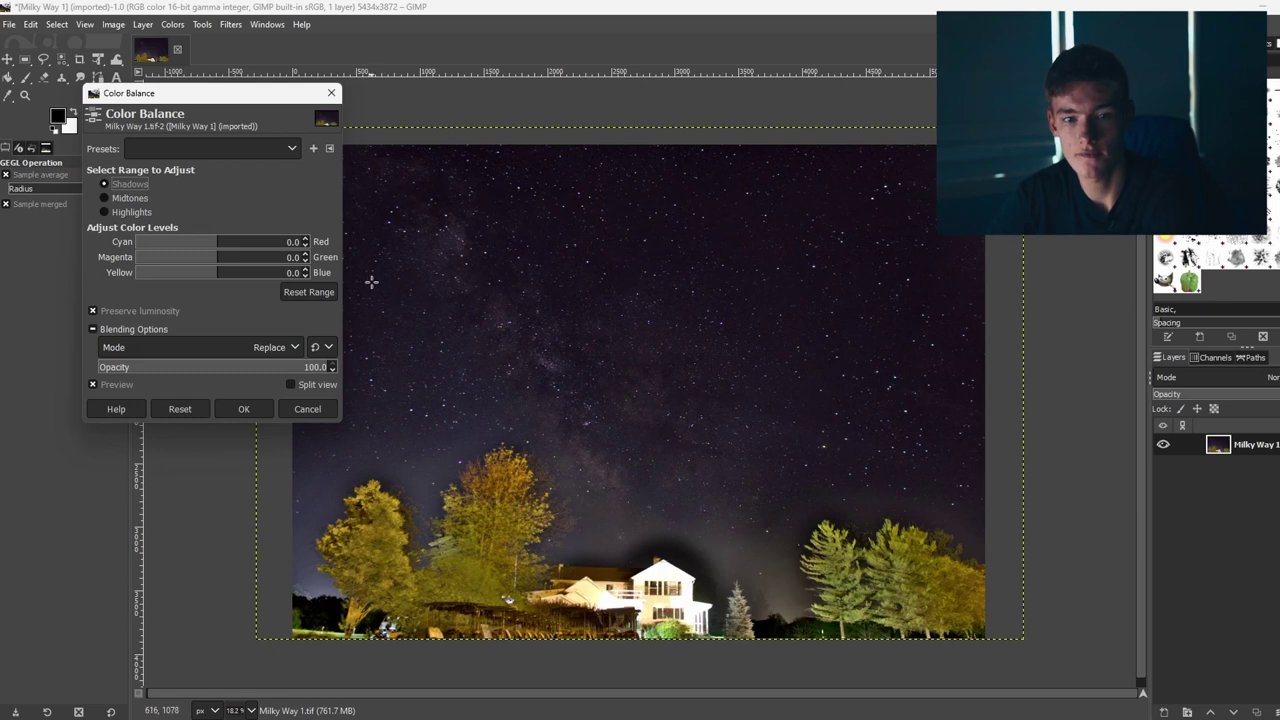
left_click(217, 258)
left_click_drag(217, 259, 221, 258)
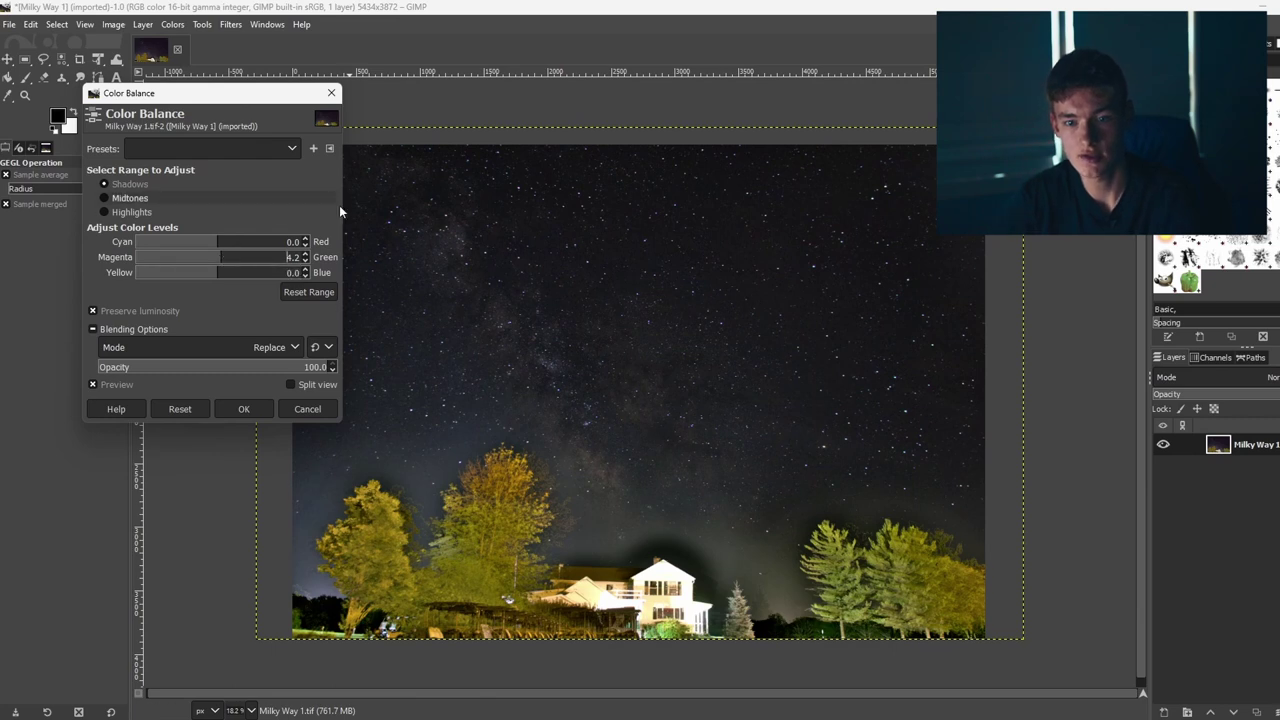
double_click(109, 384)
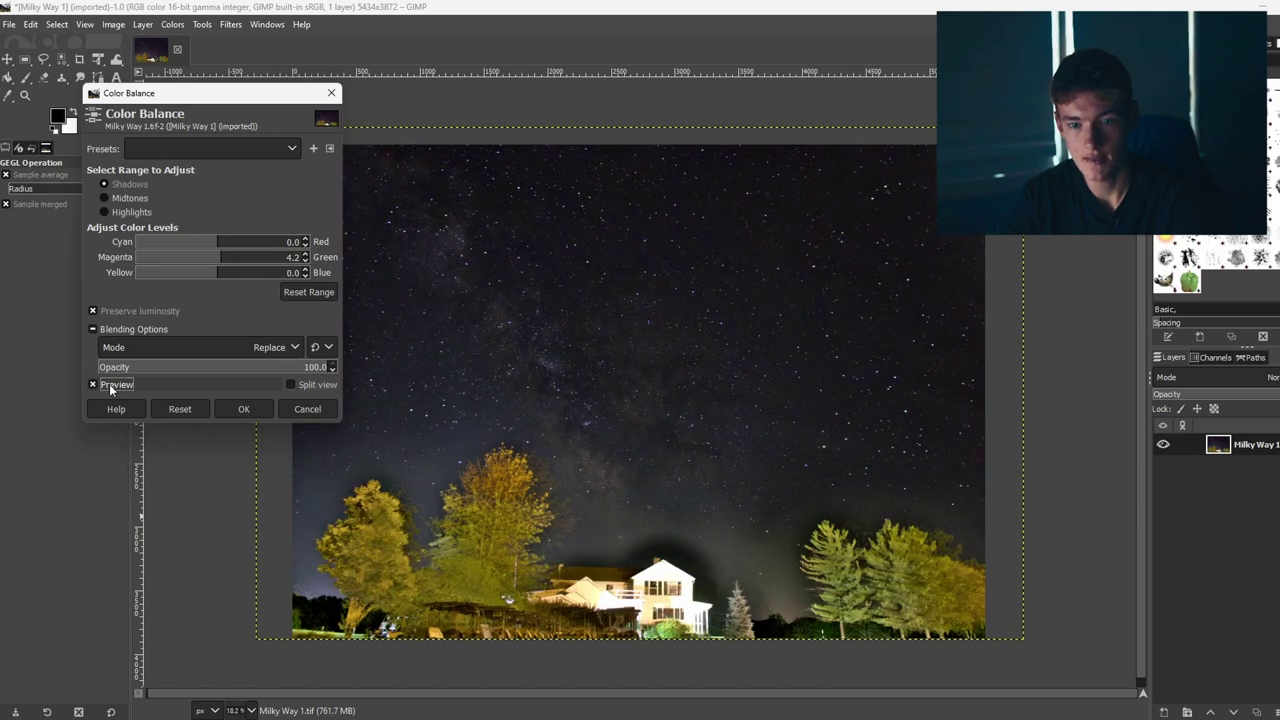
left_click(243, 409)
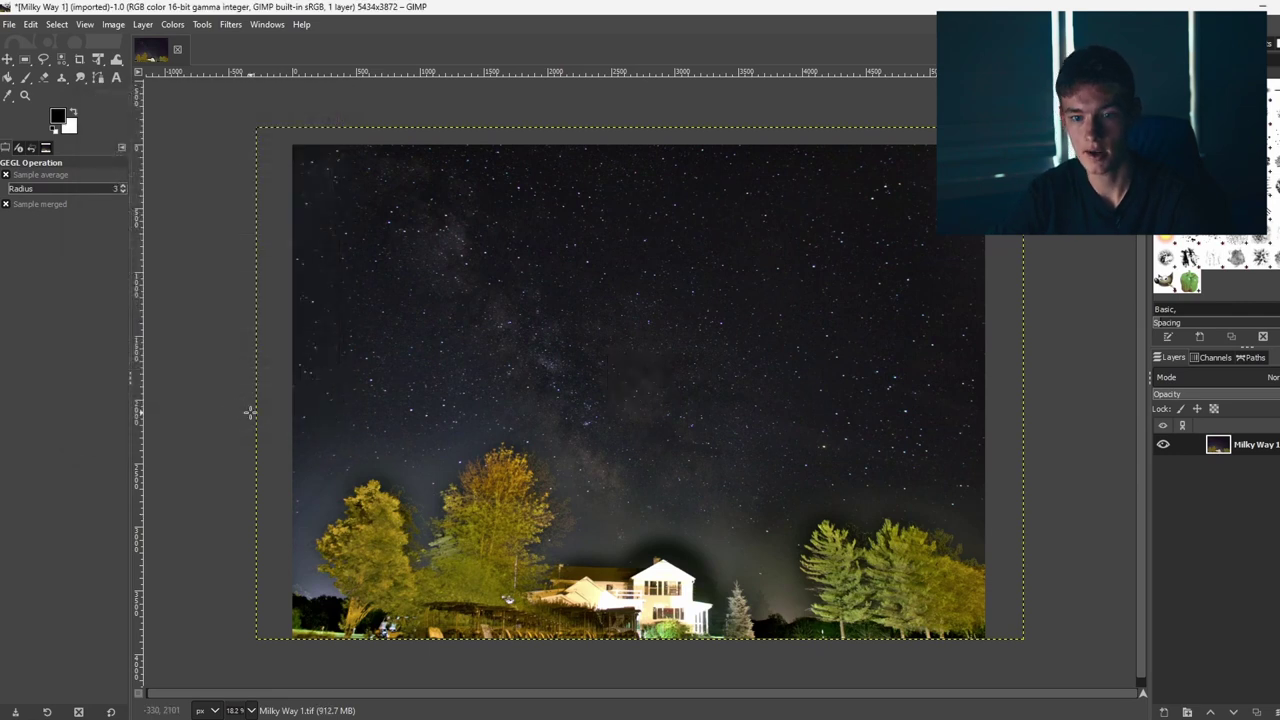
key("ctrl+e")
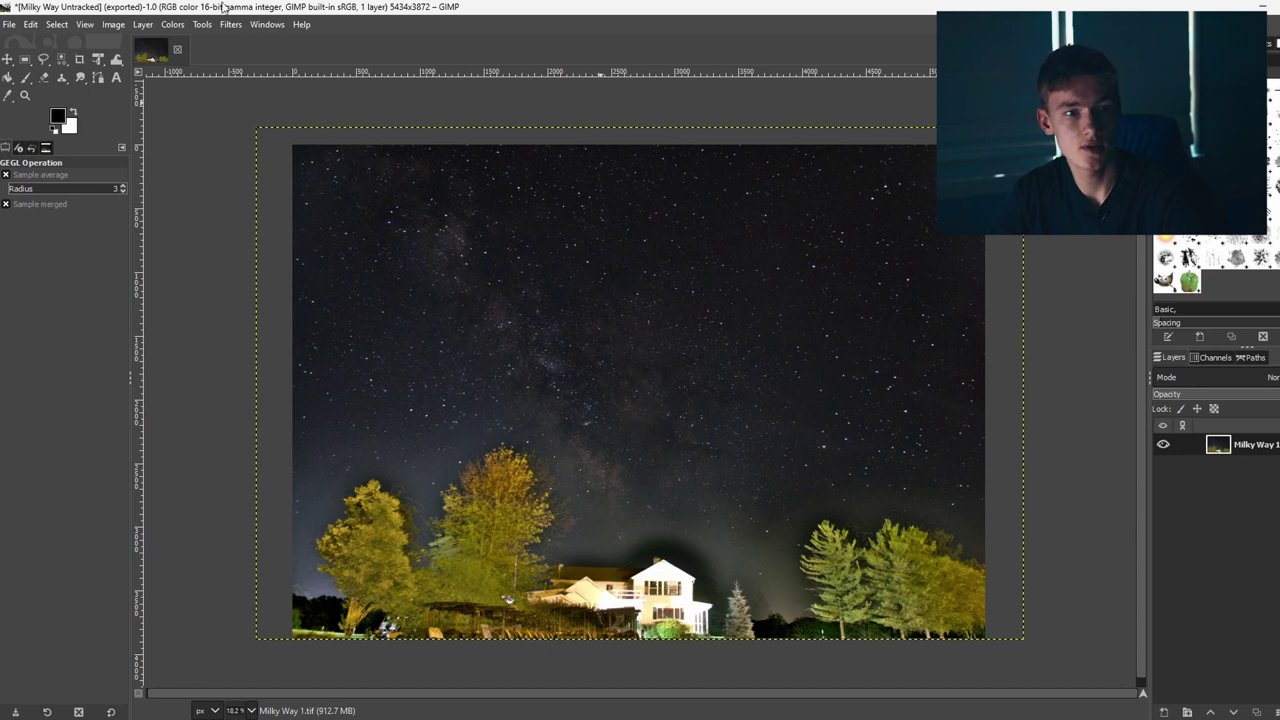
Check the Export As settings for Milky Way Untracked.tif, then cancel without re-exporting.
left_click(8, 27)
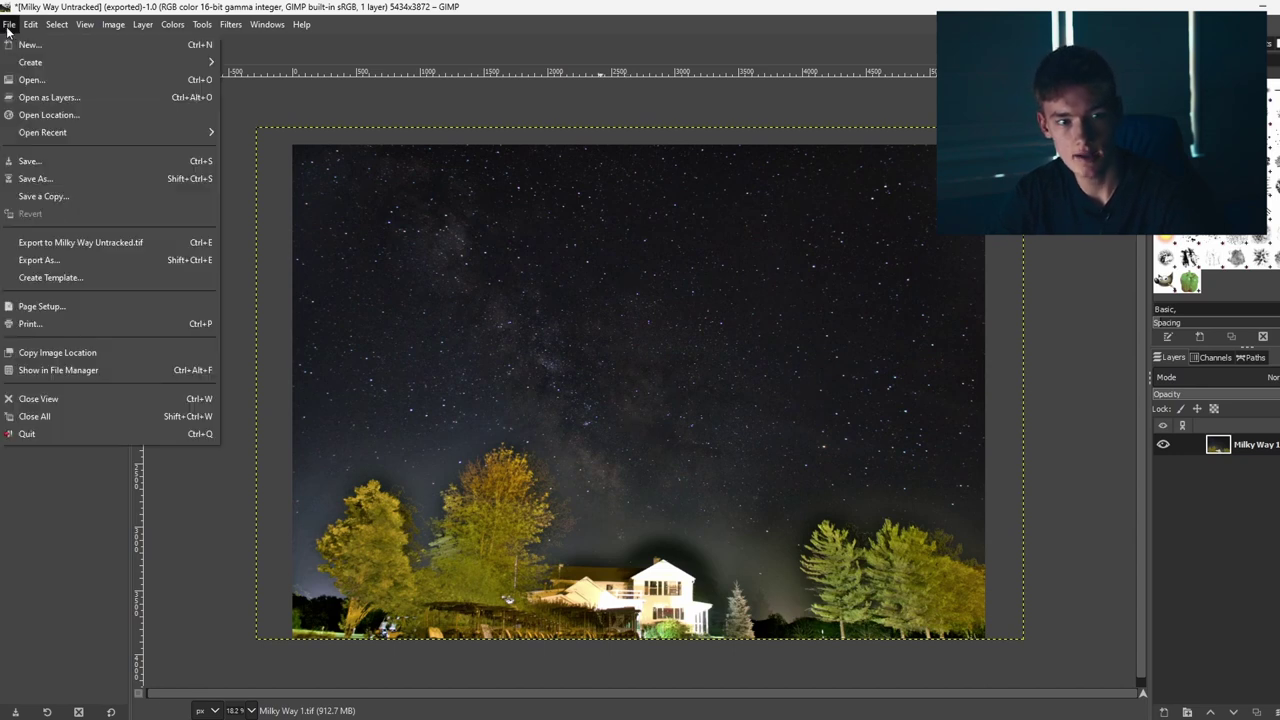
left_click(66, 264)
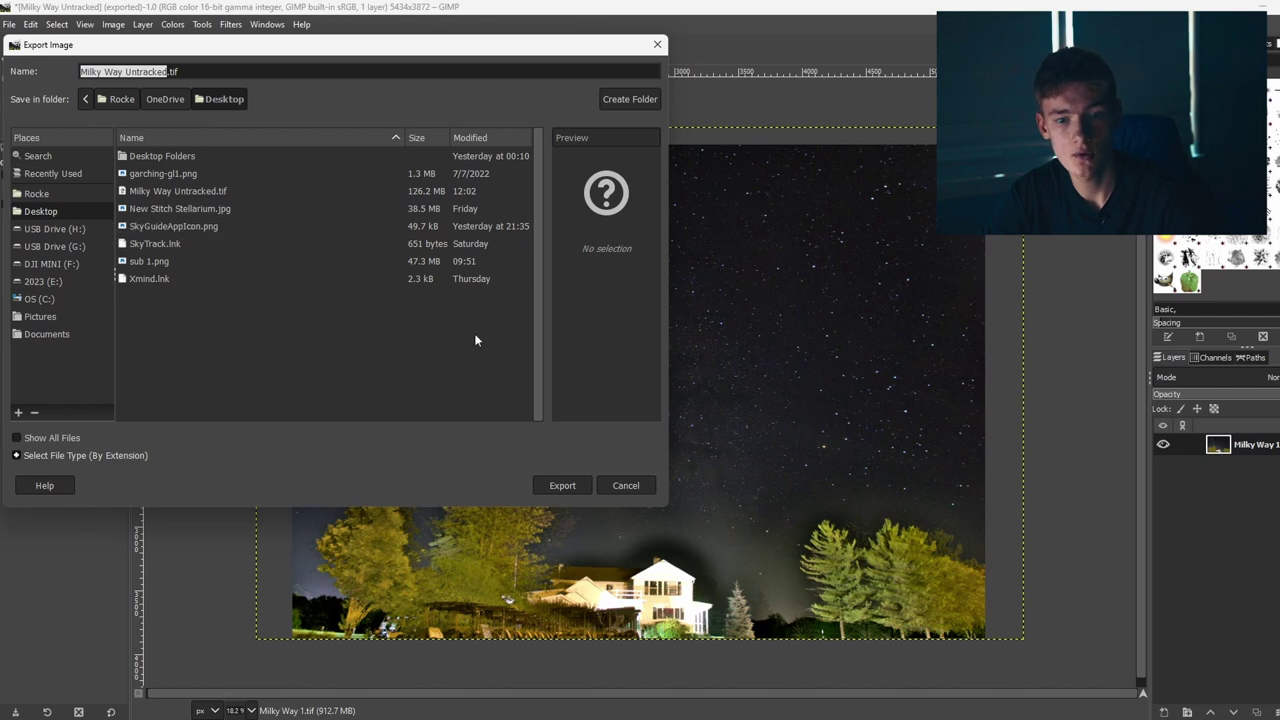
left_click(604, 486)
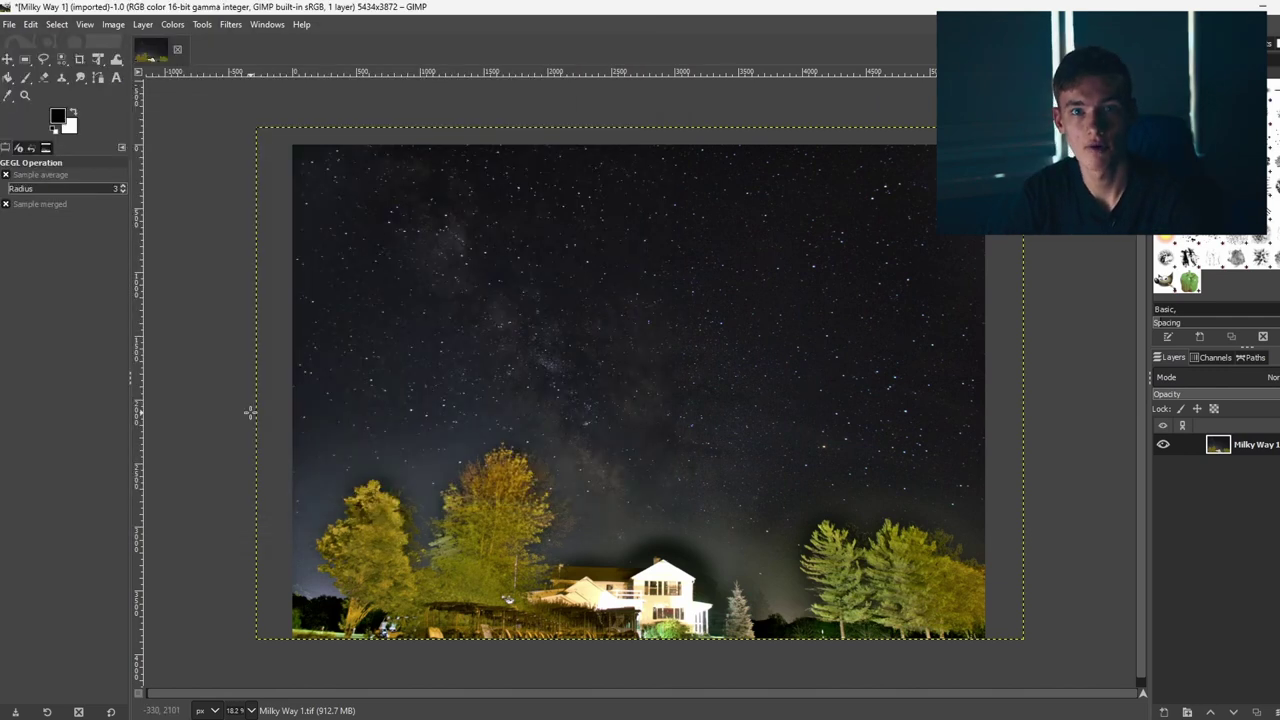